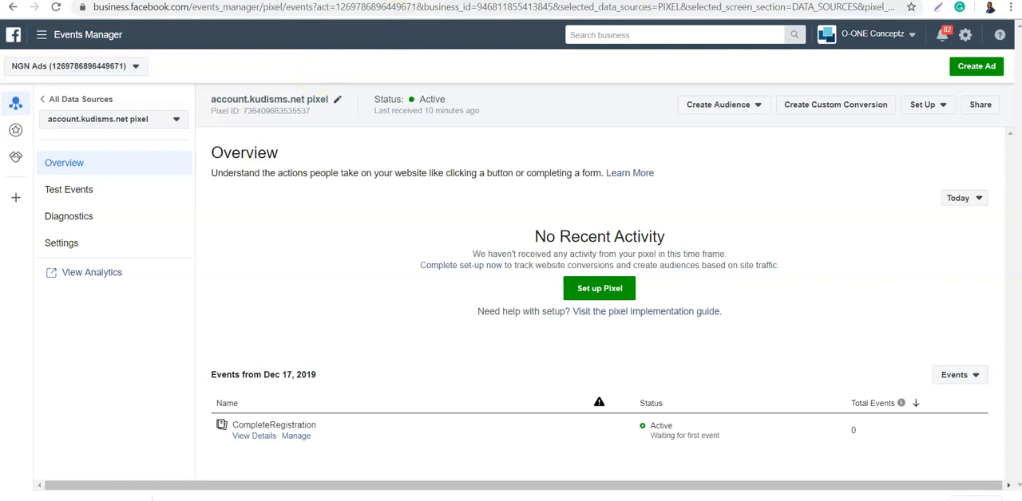
- Switch to the Facebook home page, start creating an ad, and open Events Manager from the full list of tools
left_click(343, 0)
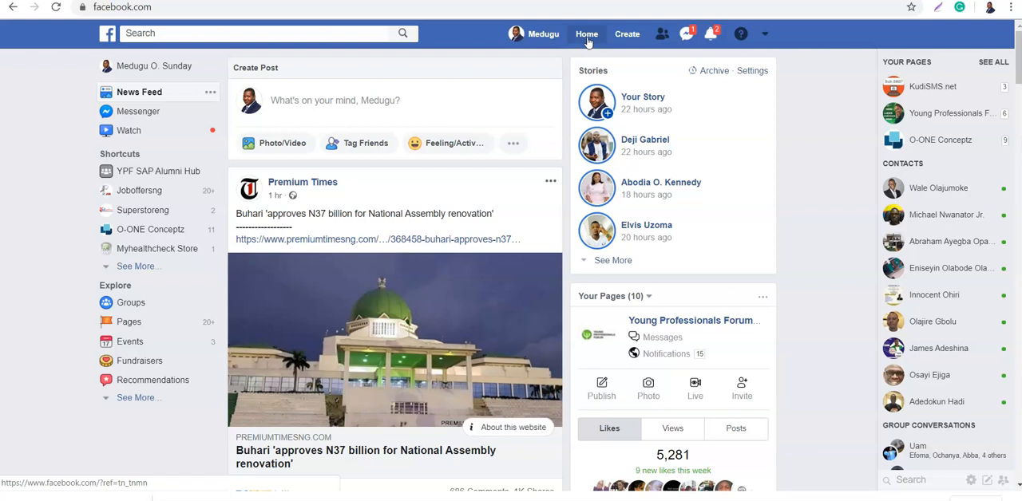
left_click(626, 38)
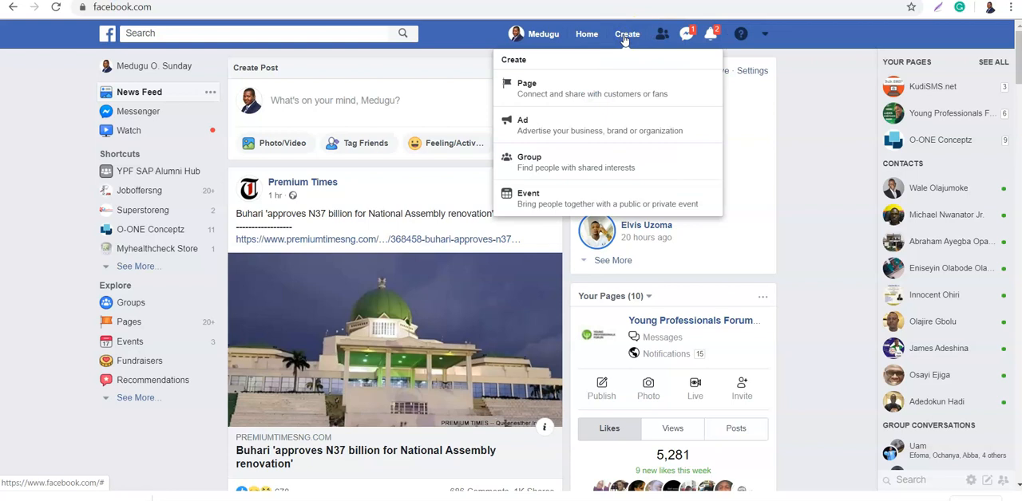
left_click(546, 122)
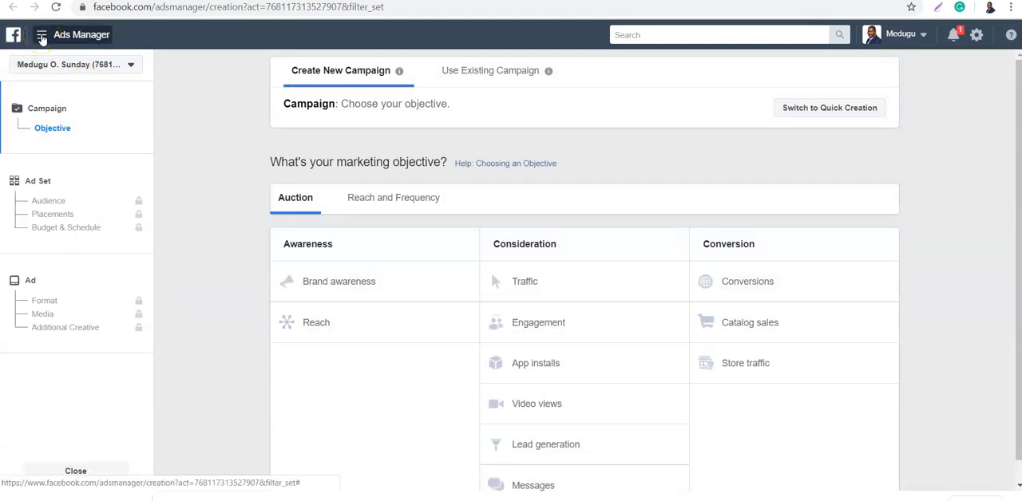
left_click(41, 37)
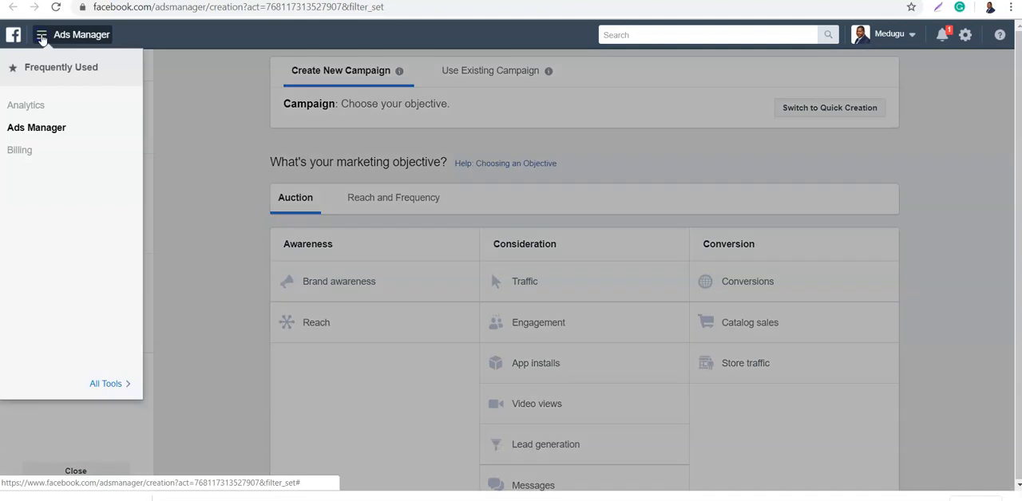
left_click(120, 387)
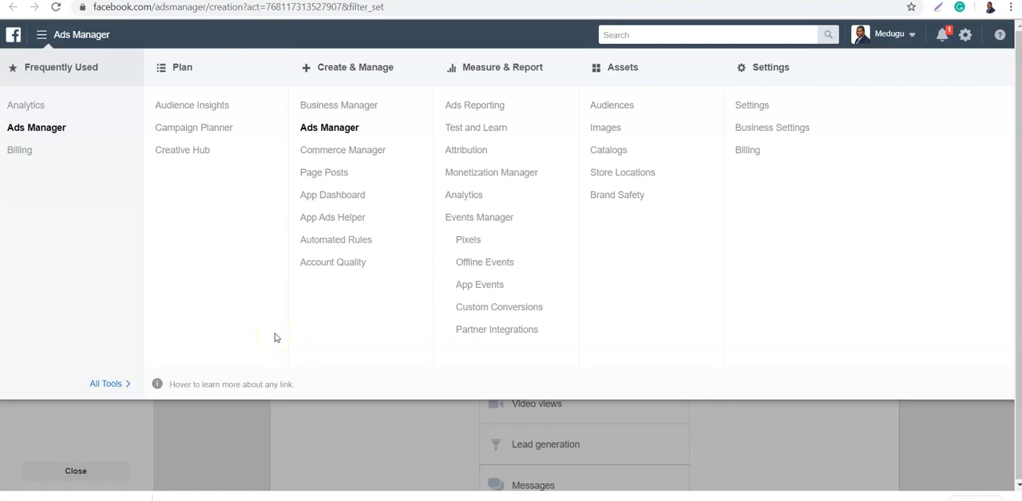
left_click(470, 221)
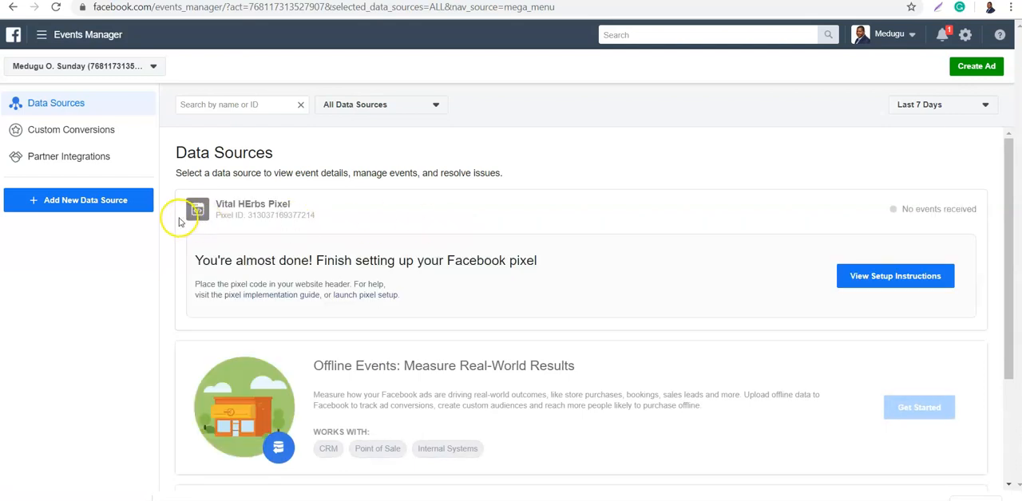
left_click(124, 204)
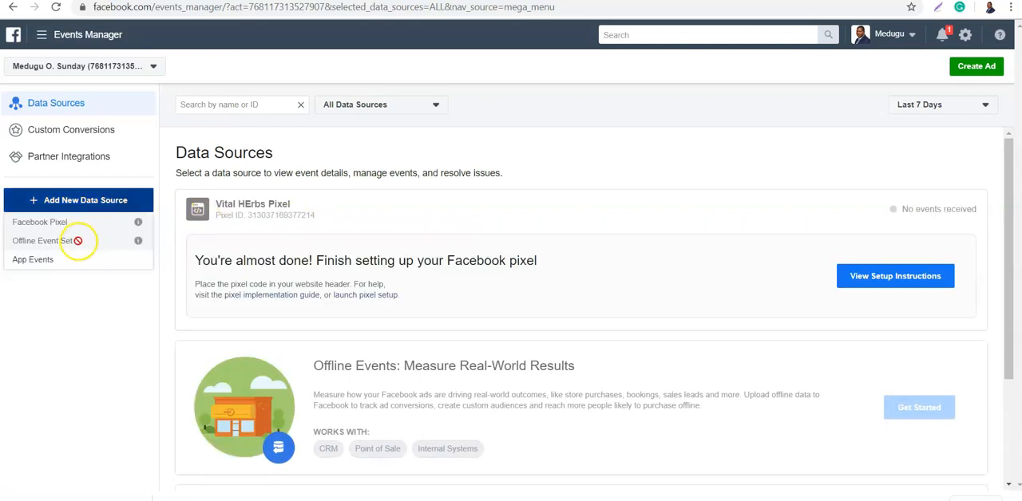
left_click(231, 129)
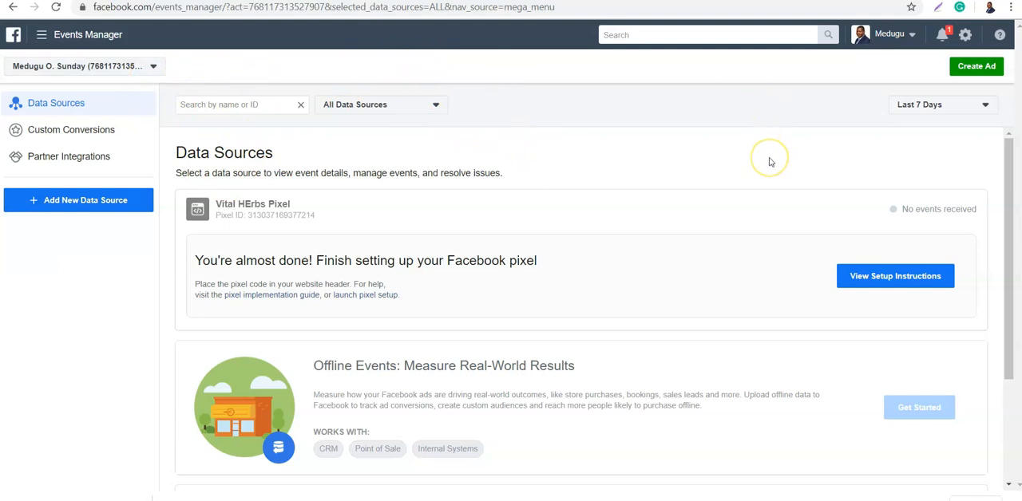
left_click(637, 147)
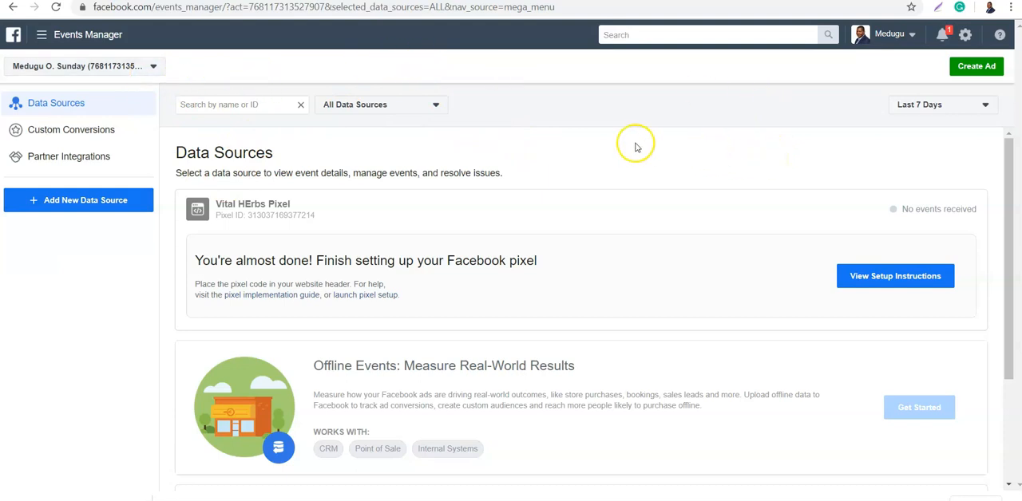
- Switch to the NGN Ads account and start adding a Facebook Pixel as a new data source
left_click(149, 69)
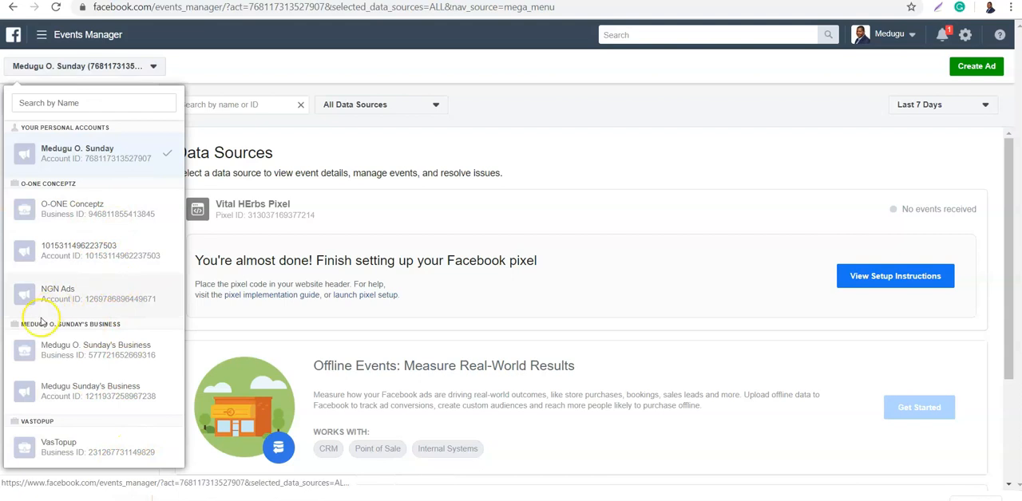
left_click(86, 297)
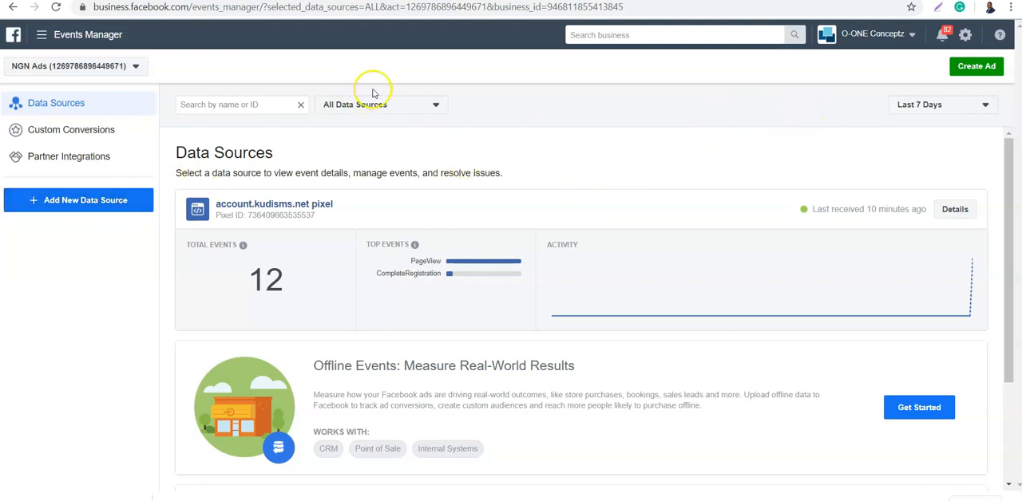
left_click(110, 205)
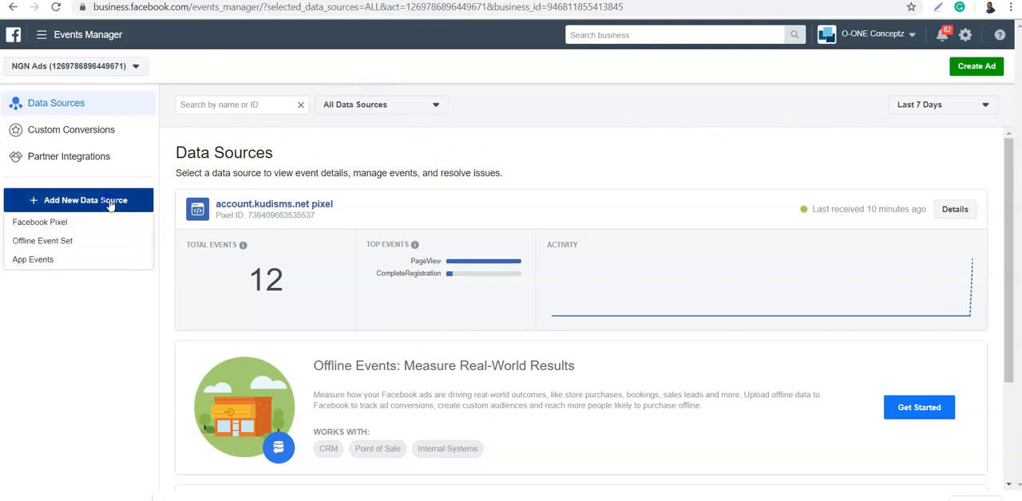
left_click(35, 226)
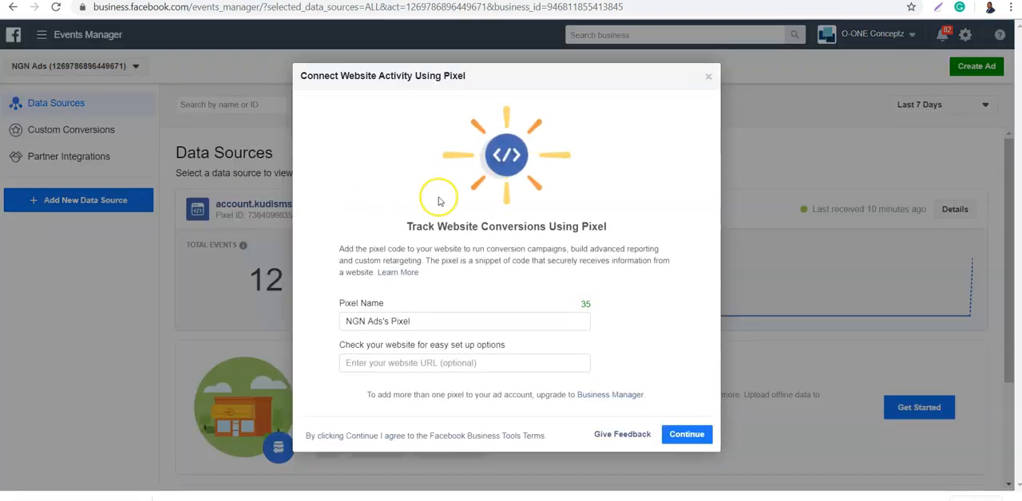
- Name the new pixel "Test KudiSMS.net Pixel"
triple_click(415, 321)
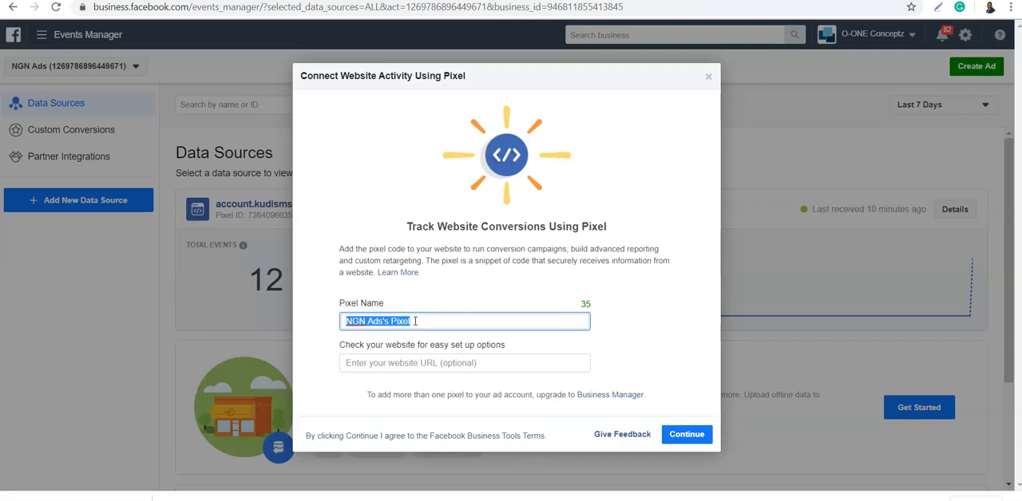
type("Test")
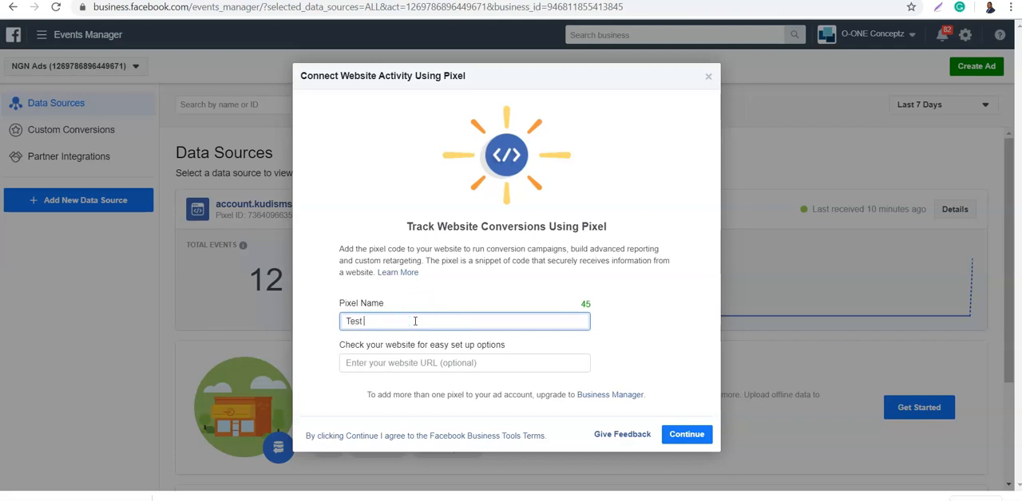
type(" KudiSMS. net Pixel")
left_click(390, 361)
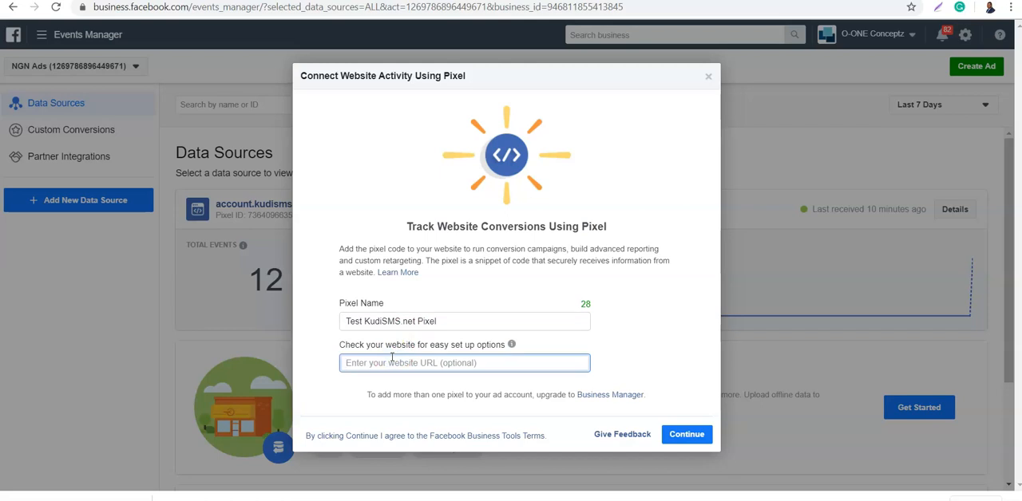
left_click(392, 364)
type("https")
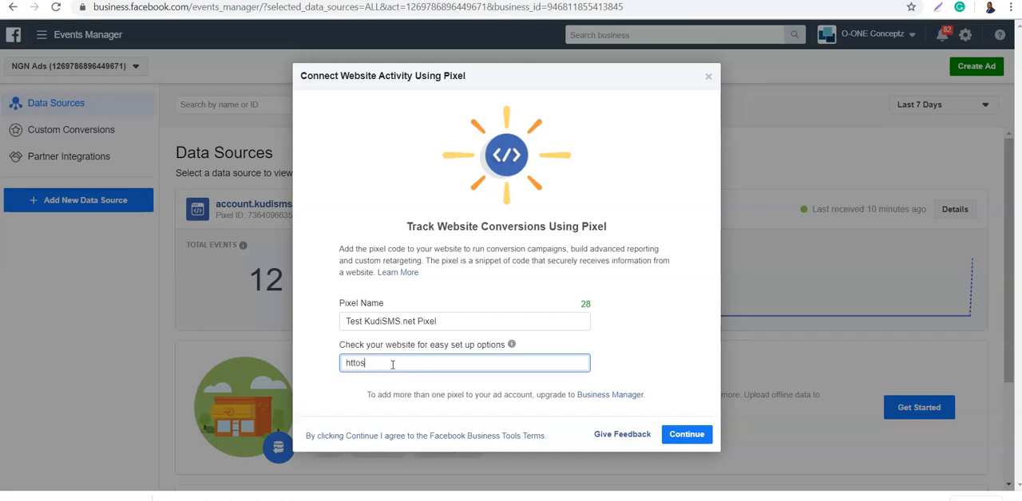
type("://www.kudisms.net")
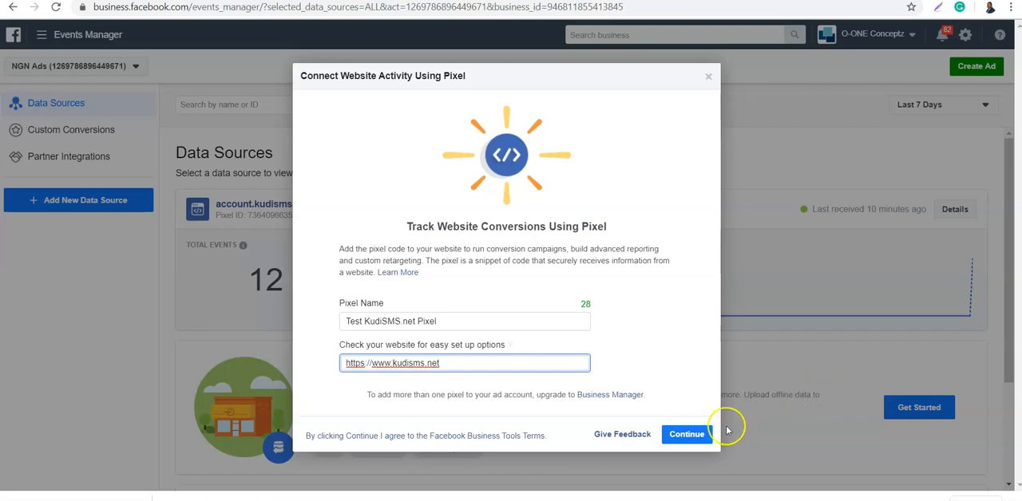
left_click(692, 437)
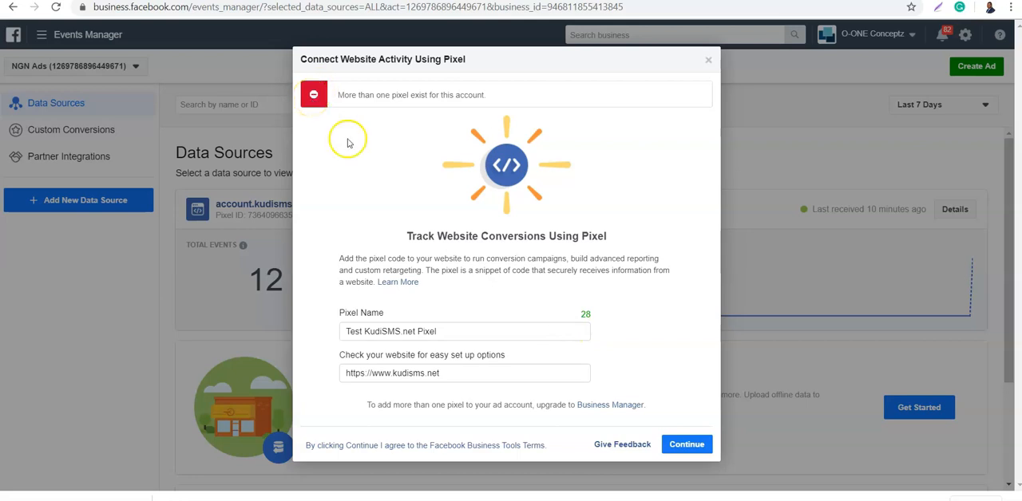
left_click(707, 63)
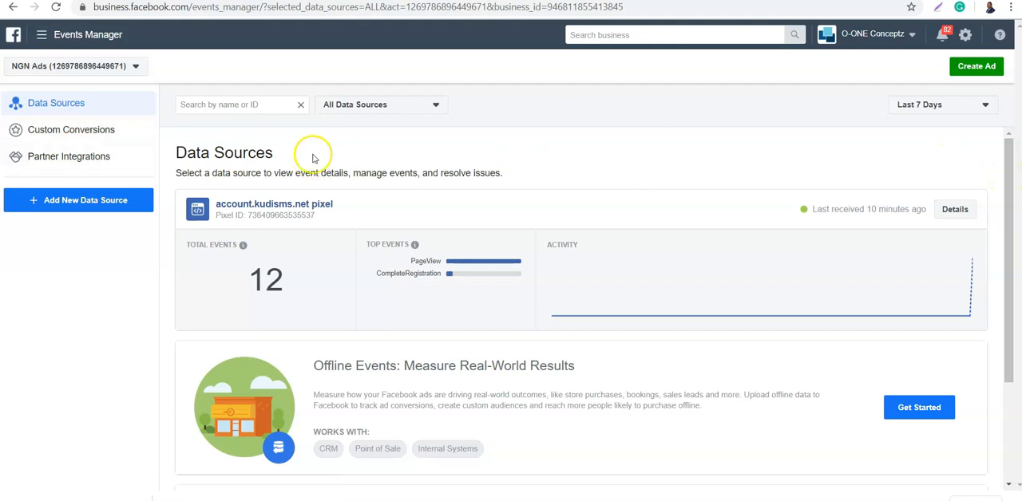
- Switch to the VasTopup business and start adding a Facebook Pixel as a new data source
left_click(76, 72)
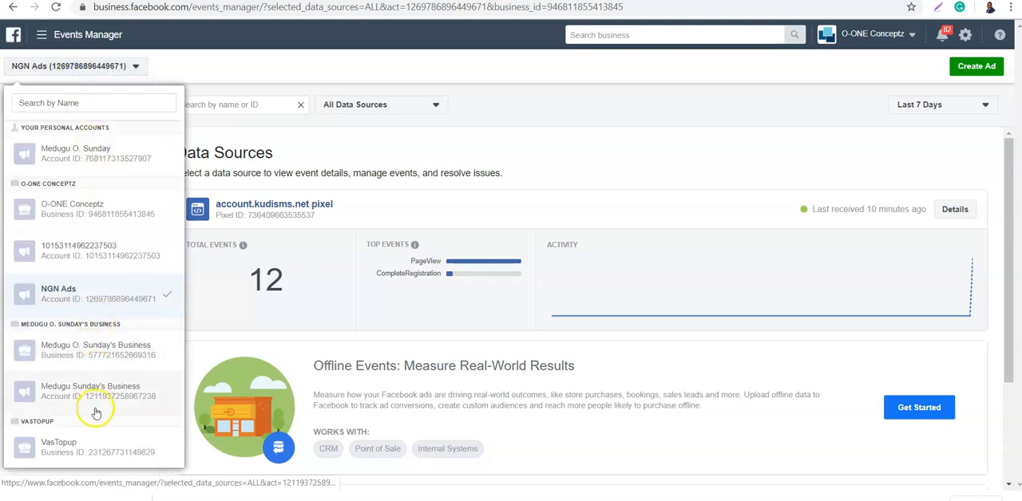
left_click(91, 440)
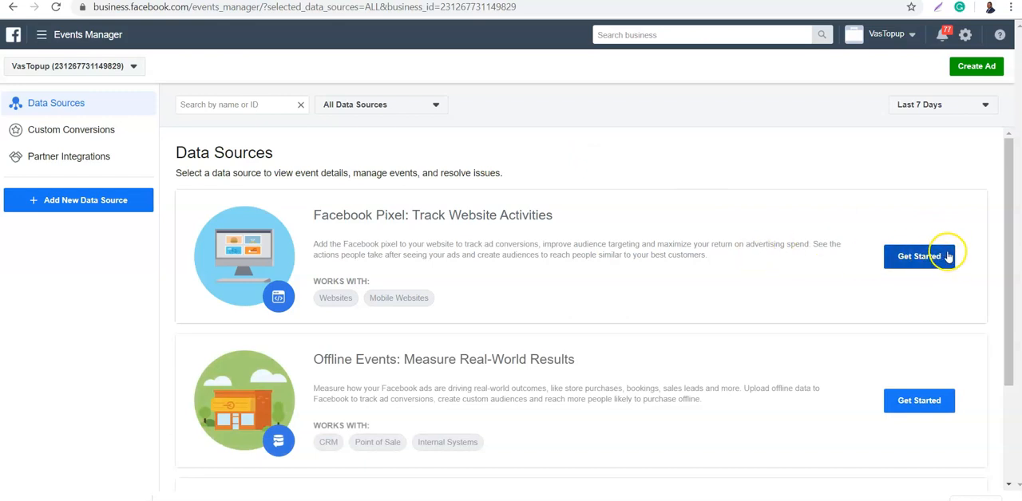
left_click(117, 207)
left_click(80, 225)
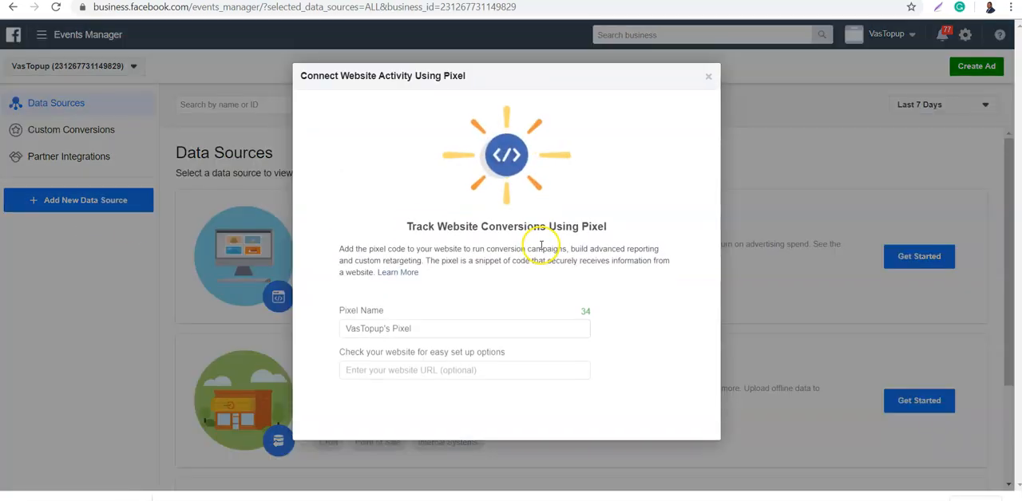
left_click(476, 316)
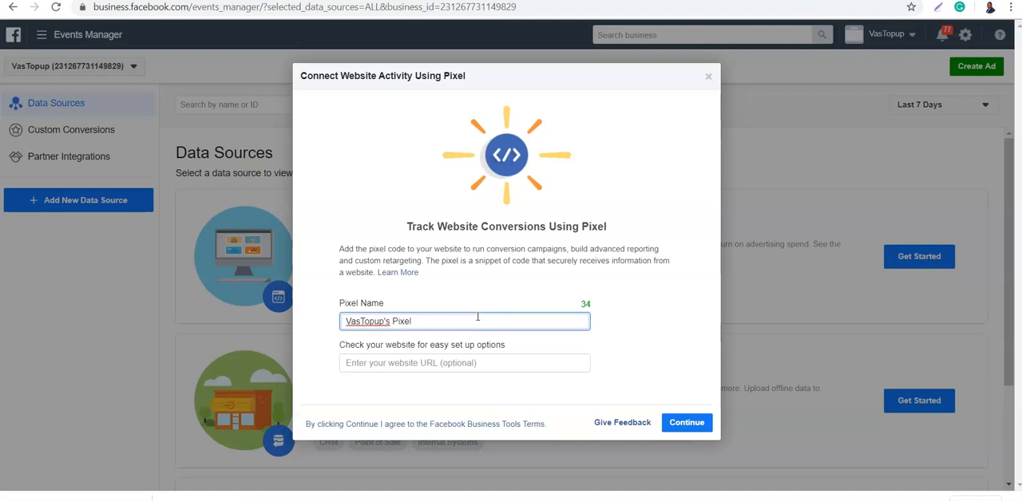
left_click(477, 316)
triple_click(478, 317)
left_click(476, 317)
left_click(399, 359)
type("htt")
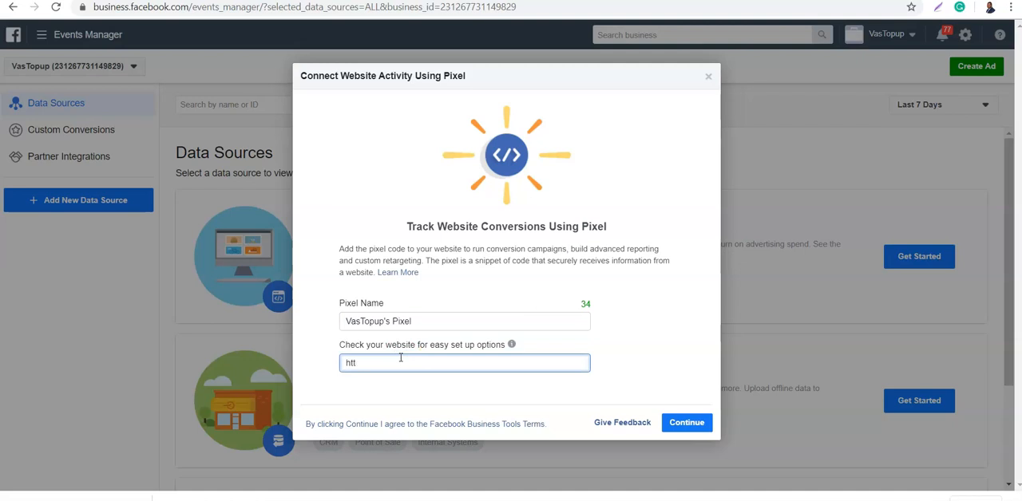
type("ps:")
type("www")
type(".")
key("BackSpace")
key("BackSpace")
key("BackSpace")
key("BackSpace")
key("BackSpace")
type("//vastopup.com")
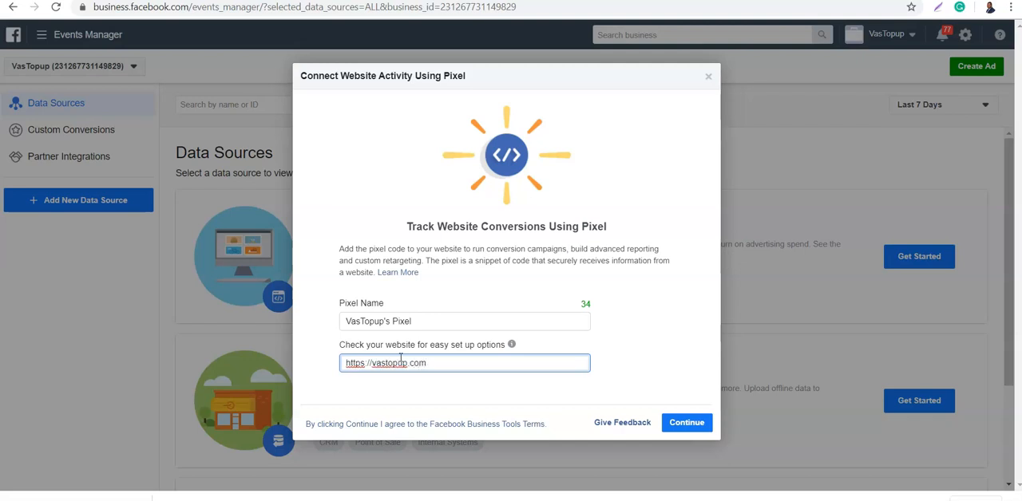
left_click(685, 423)
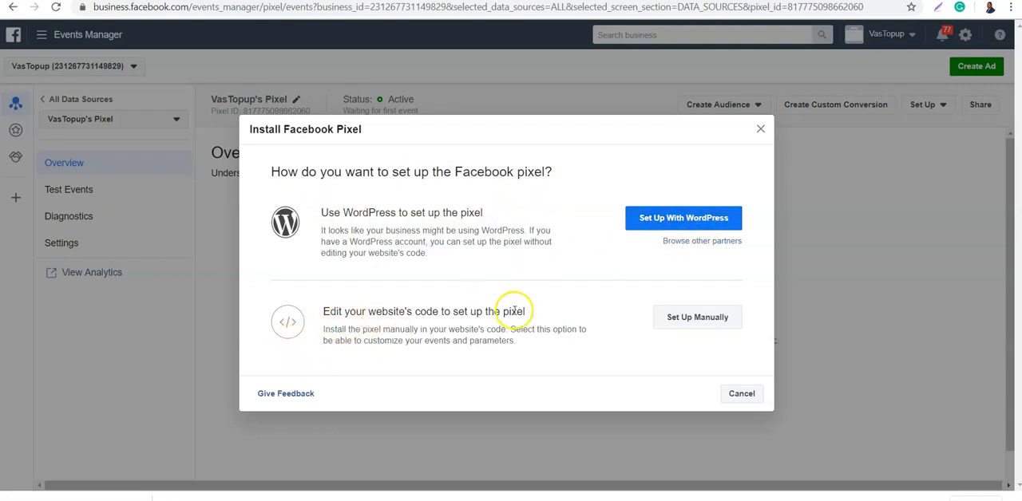
- Choose manual setup for the pixel and copy its base code to the clipboard
left_click(707, 318)
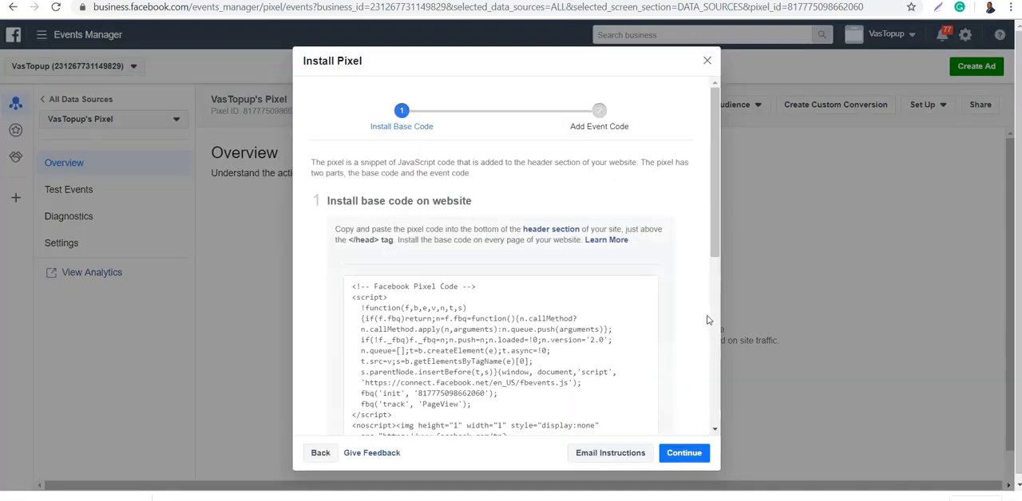
mouse_move(597, 296)
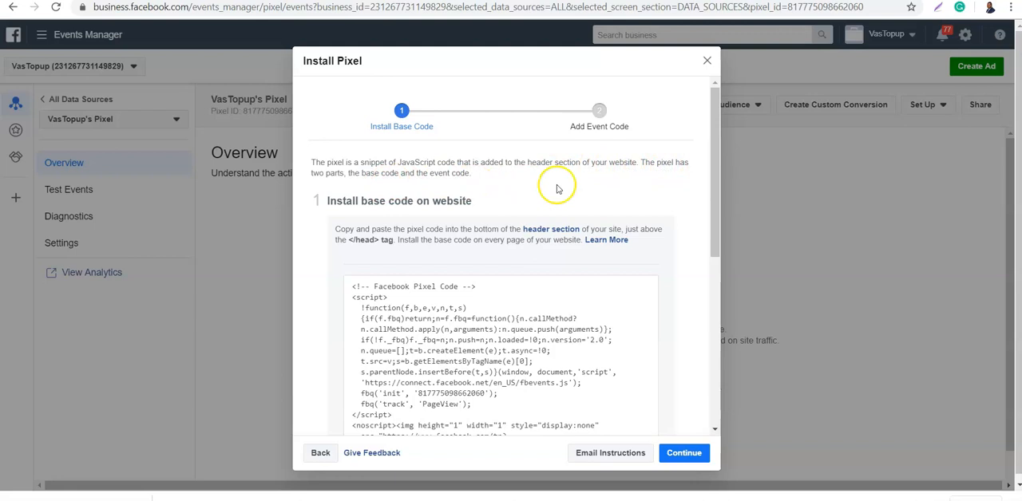
left_click_drag(714, 205, 688, 229)
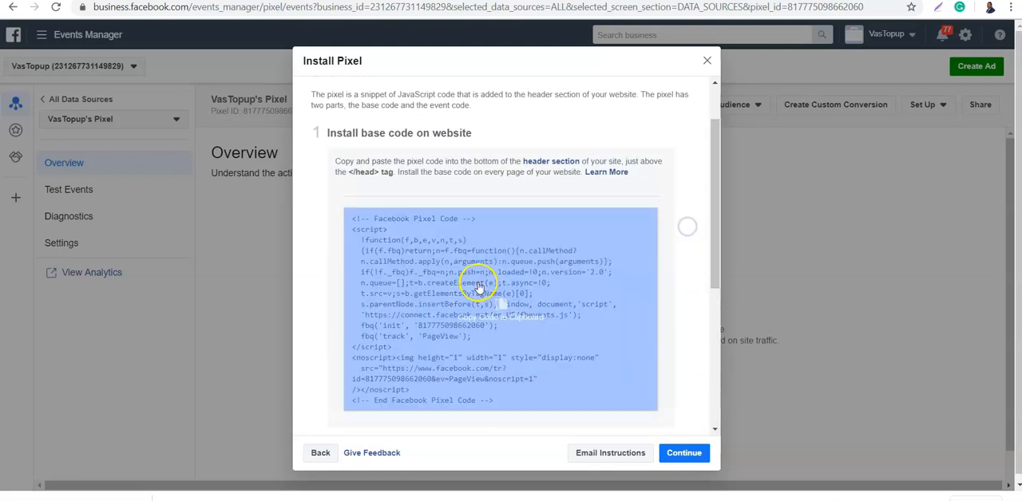
left_click(471, 287)
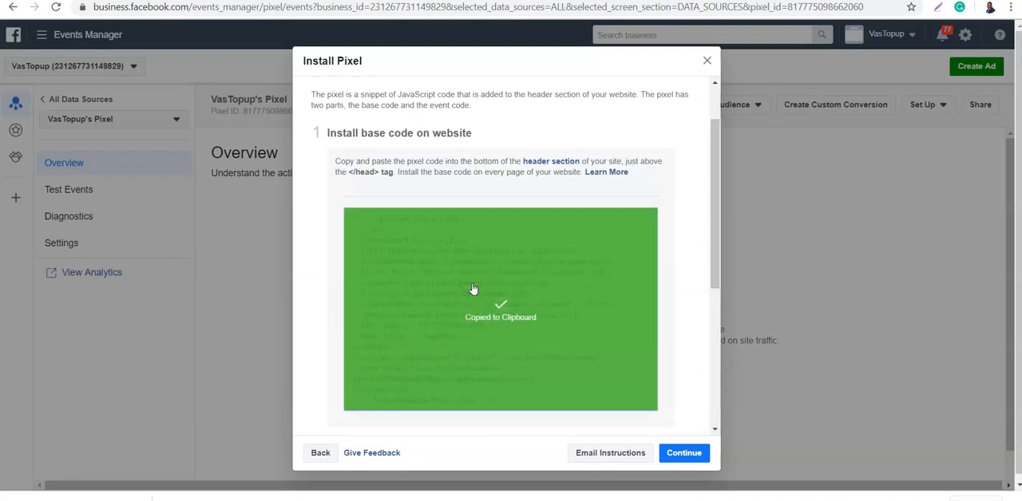
- Review the remaining base code installation instructions and continue to event setup with Facebook's Event Setup Tool
left_click(717, 253)
left_click_drag(717, 252, 705, 206)
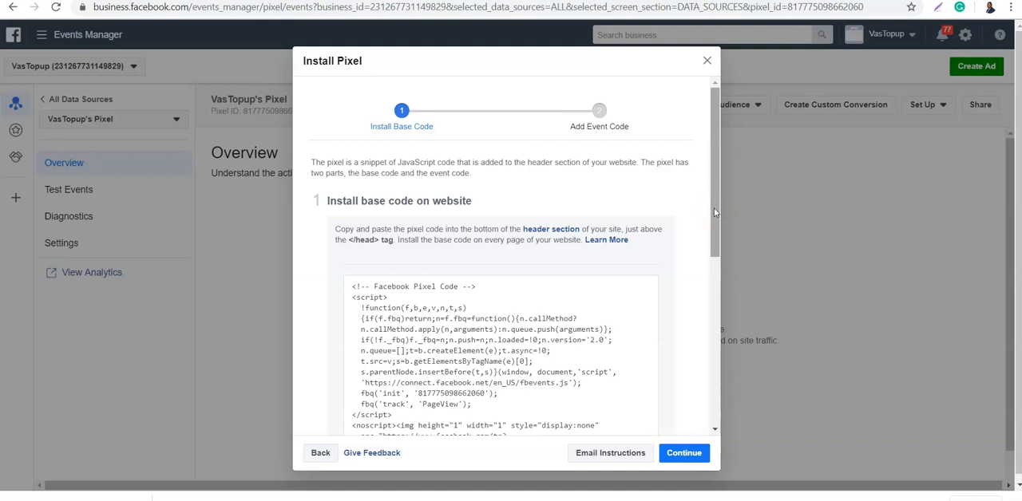
left_click_drag(715, 212, 714, 186)
left_click_drag(713, 239, 712, 424)
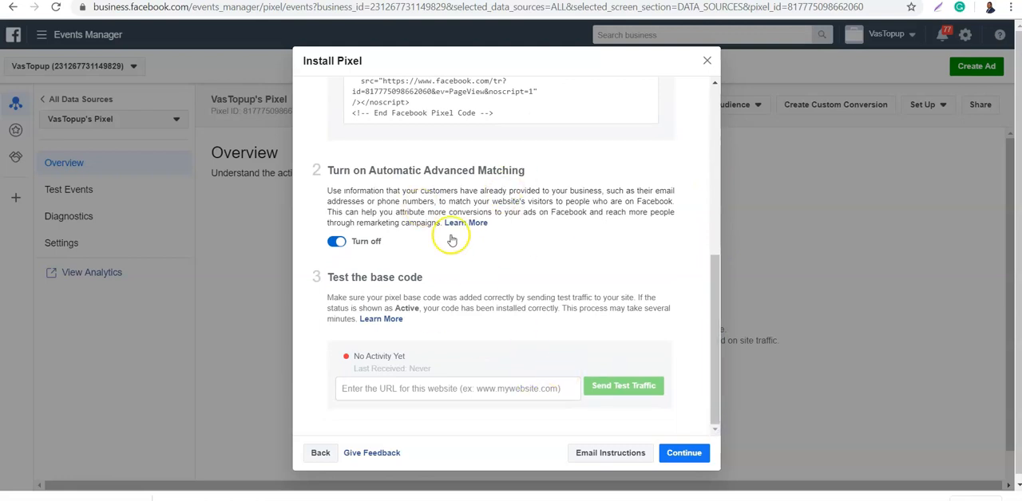
left_click(681, 453)
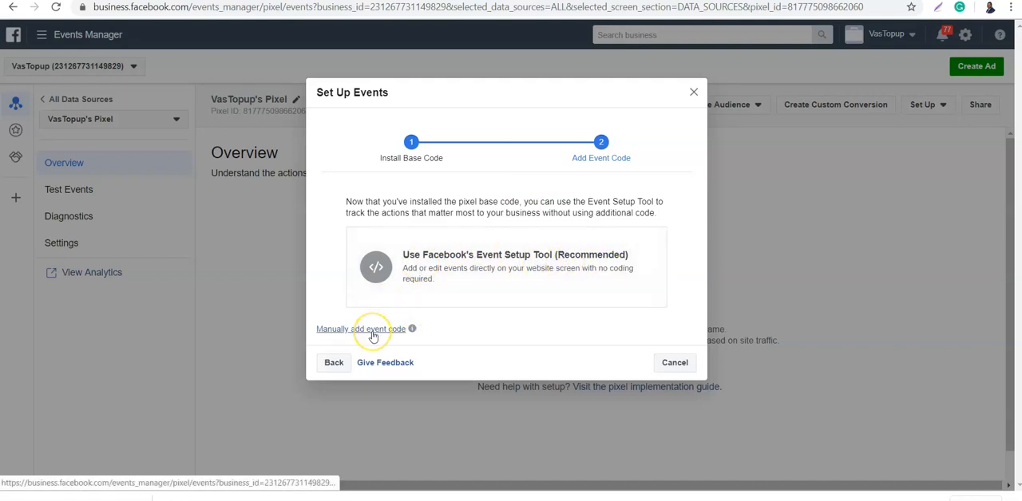
left_click(493, 265)
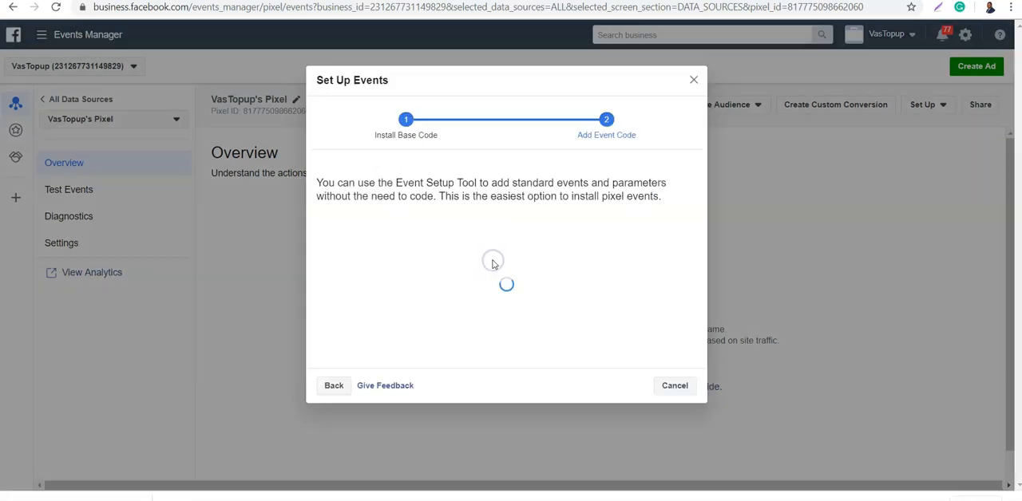
left_click(466, 261)
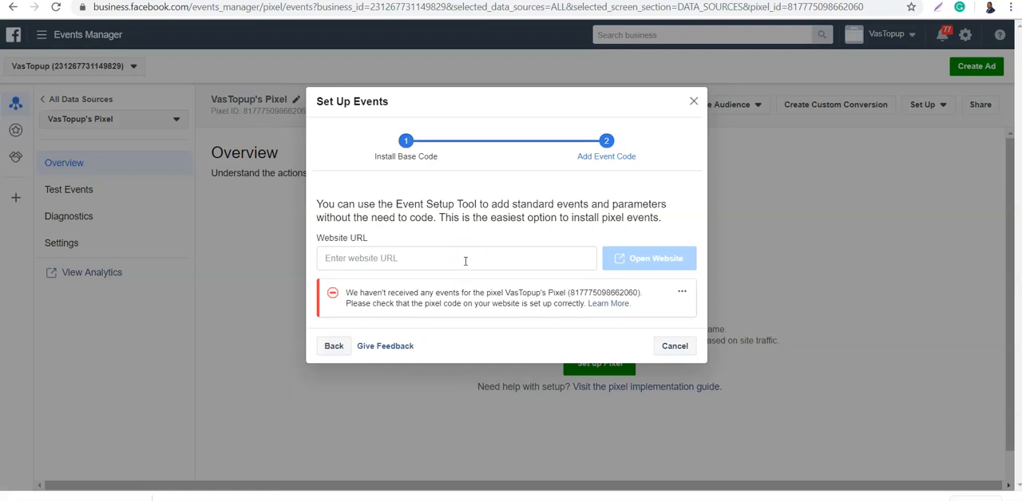
left_click(441, 262)
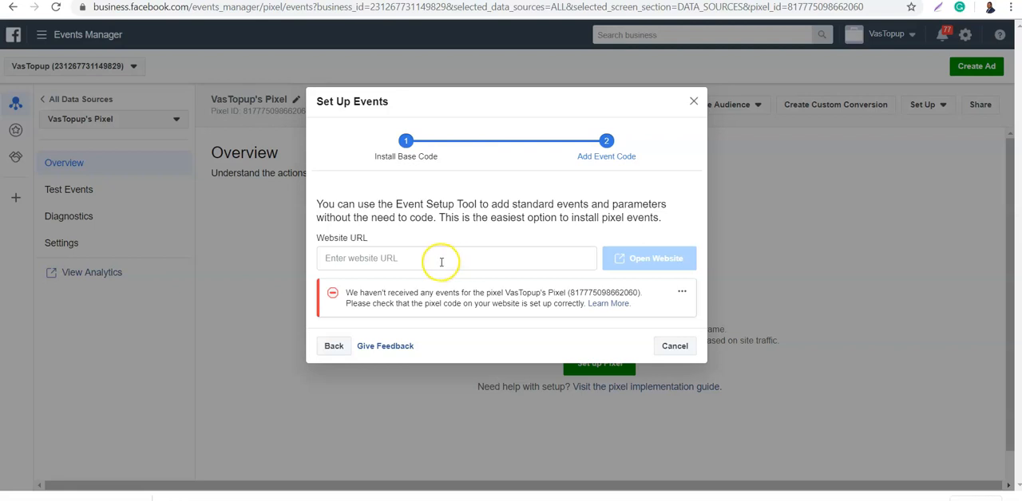
left_click(402, 260)
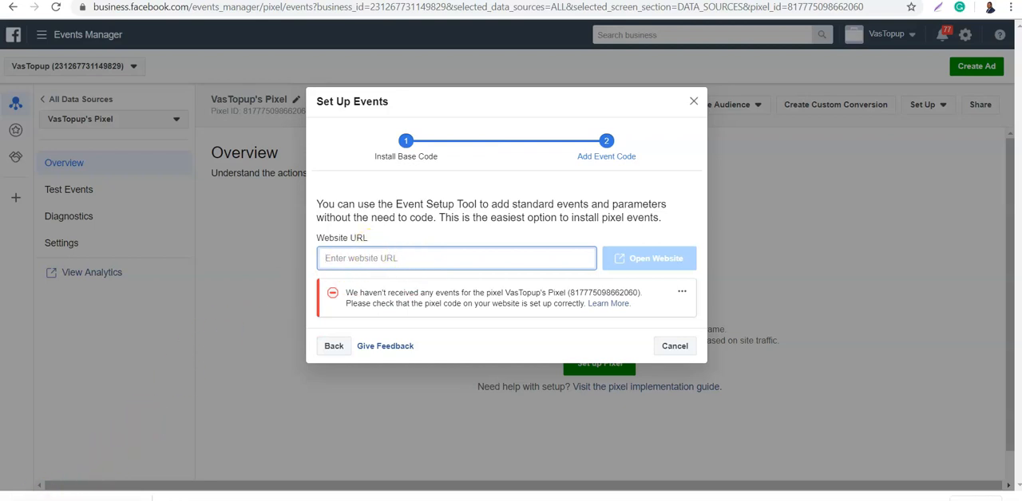
- Switch to the WordPress admin of vastopup.com and install and activate the Official Facebook Pixel plugin
key("ctrl+Tab")
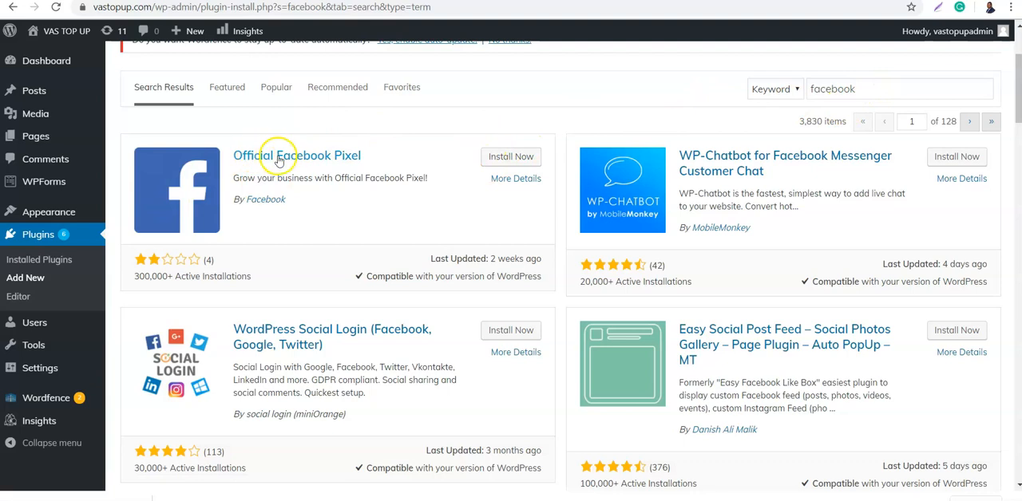
left_click(523, 158)
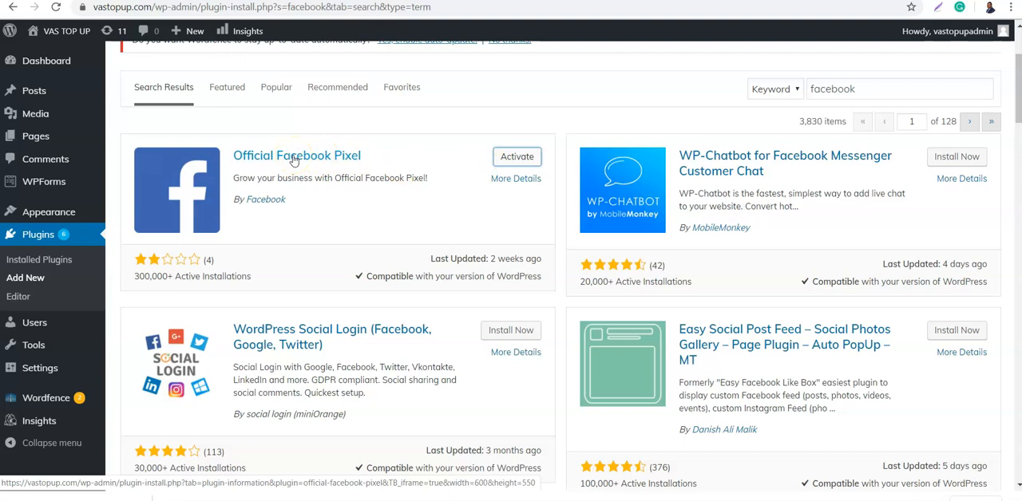
left_click(68, 264)
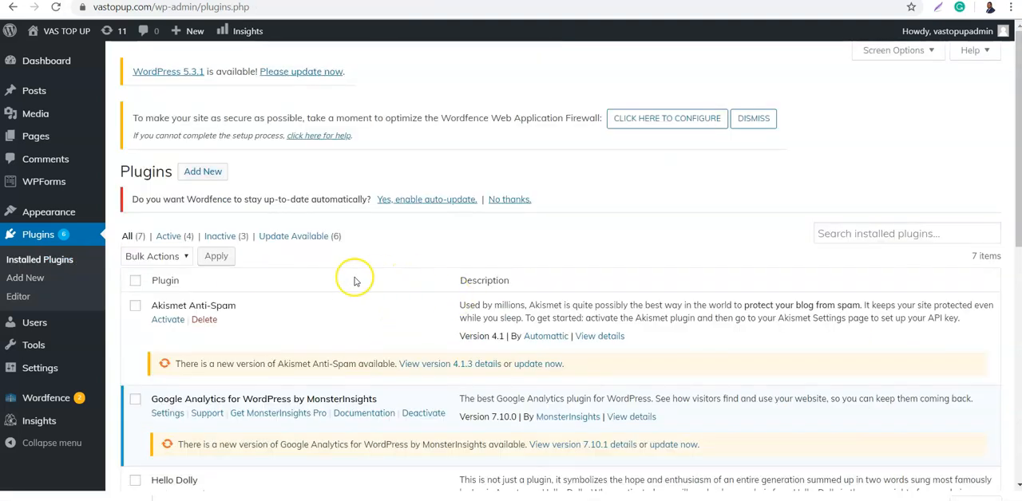
left_click_drag(1018, 134, 999, 299)
left_click(163, 226)
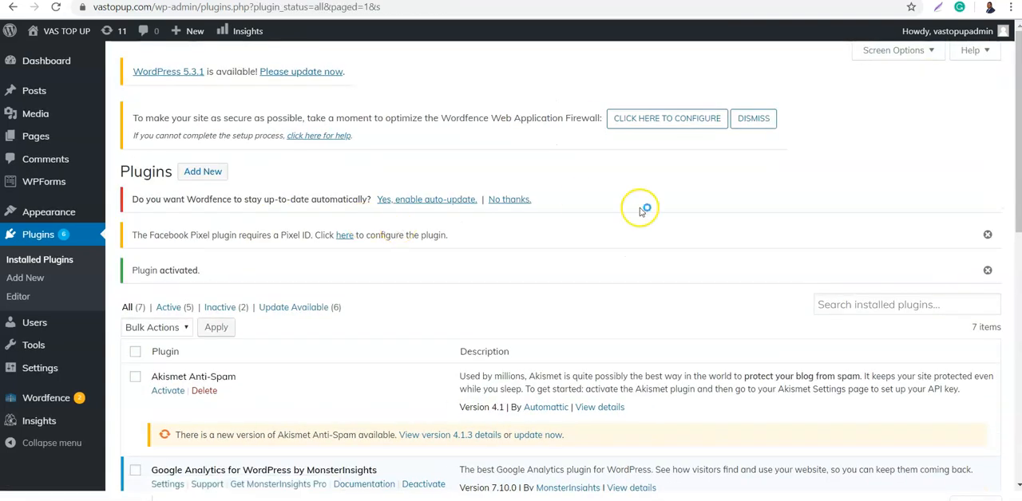
- Open the Facebook Pixel plugin's settings, then cancel the event setup in Events Manager and copy the VasTopup pixel's ID
left_click(345, 236)
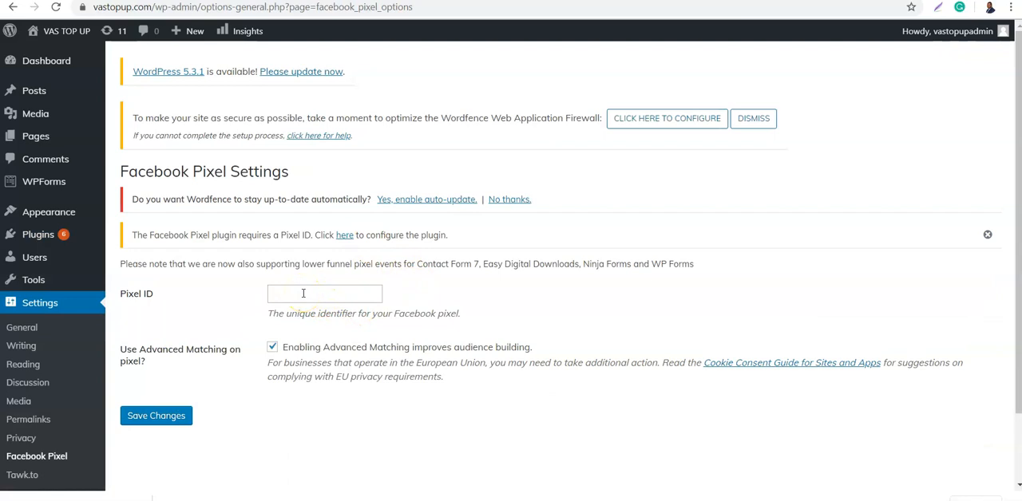
left_click(303, 293)
key("ctrl+Tab")
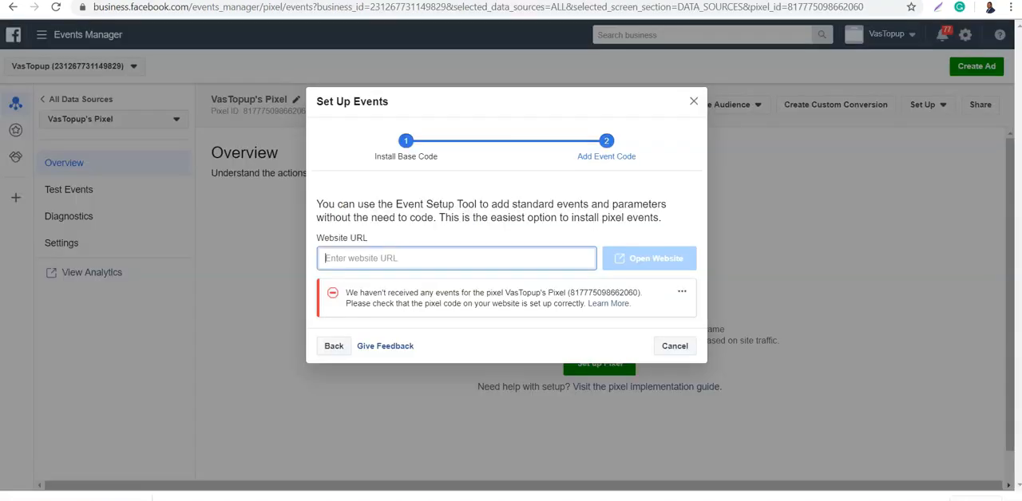
left_click(675, 346)
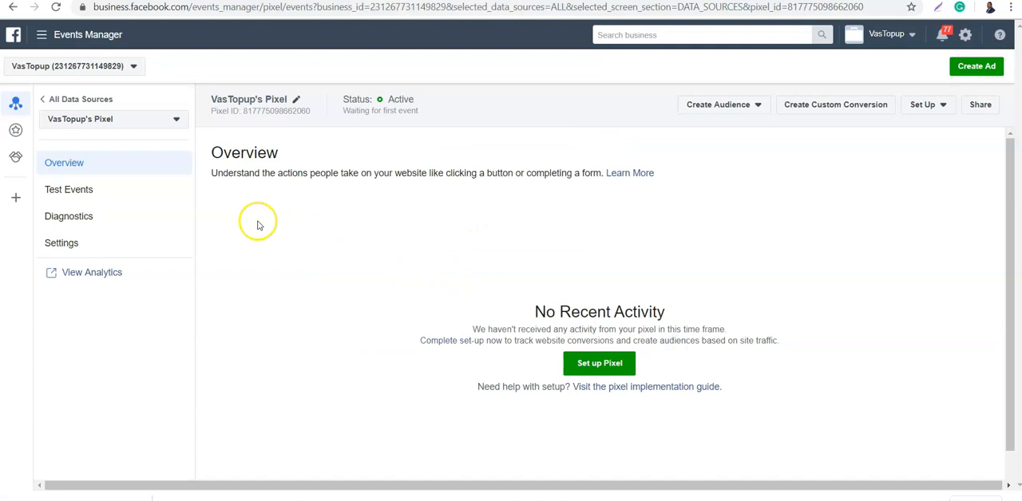
left_click(265, 112)
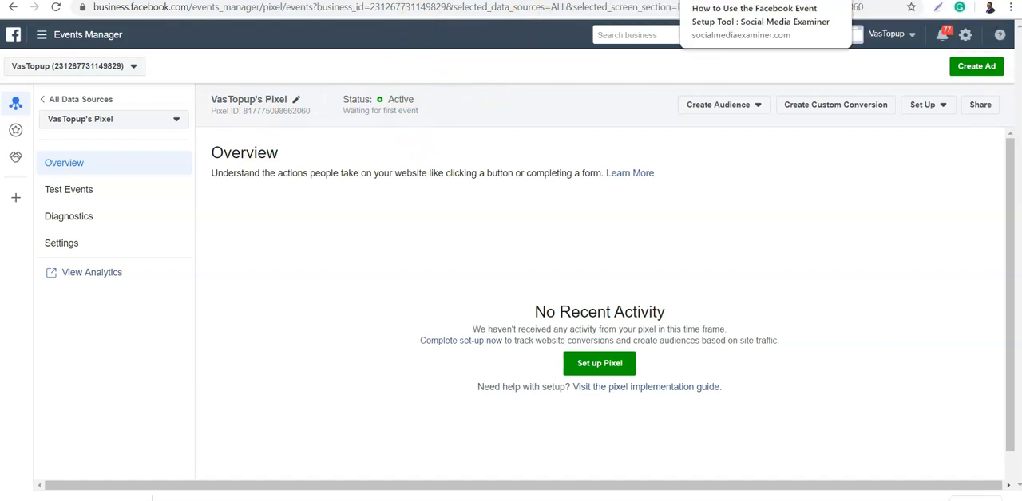
- Paste the copied pixel ID into the WordPress plugin's Facebook Pixel settings and save the changes
left_click(867, 1)
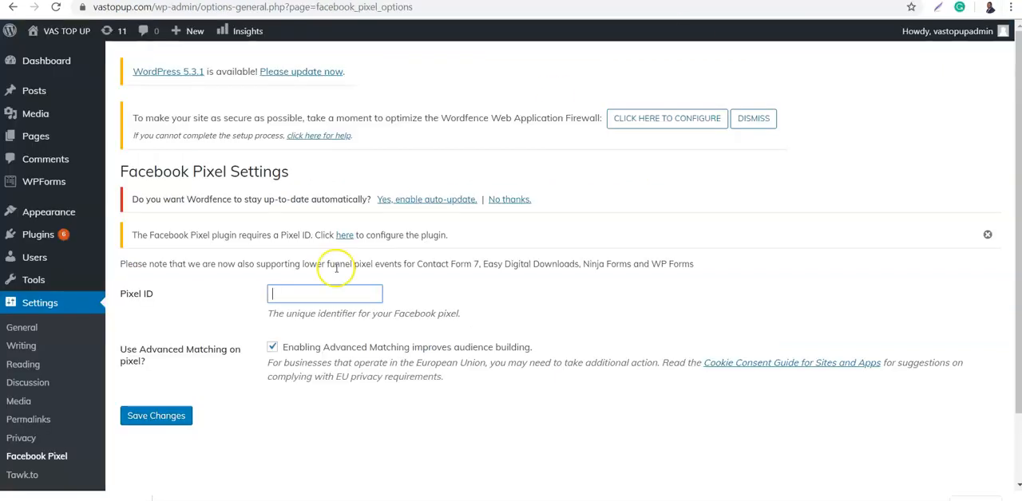
key("ctrl+v")
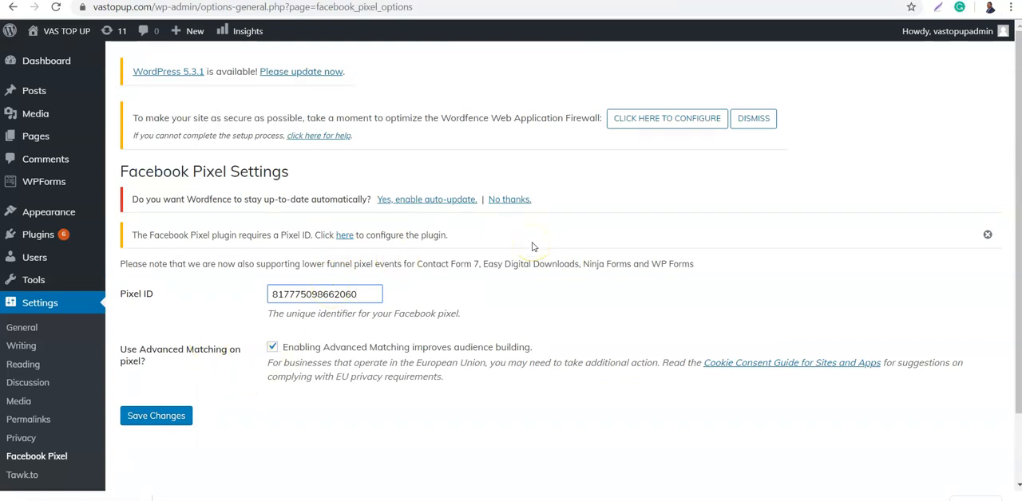
left_click(135, 419)
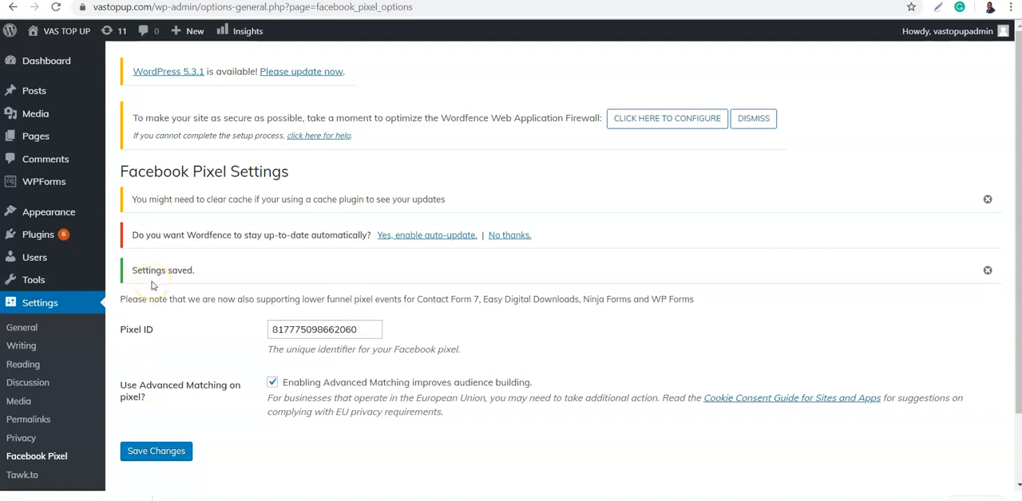
- Refresh the pixel's overview in Events Manager and open the vastopup.com homepage in a new tab
left_click(559, 1)
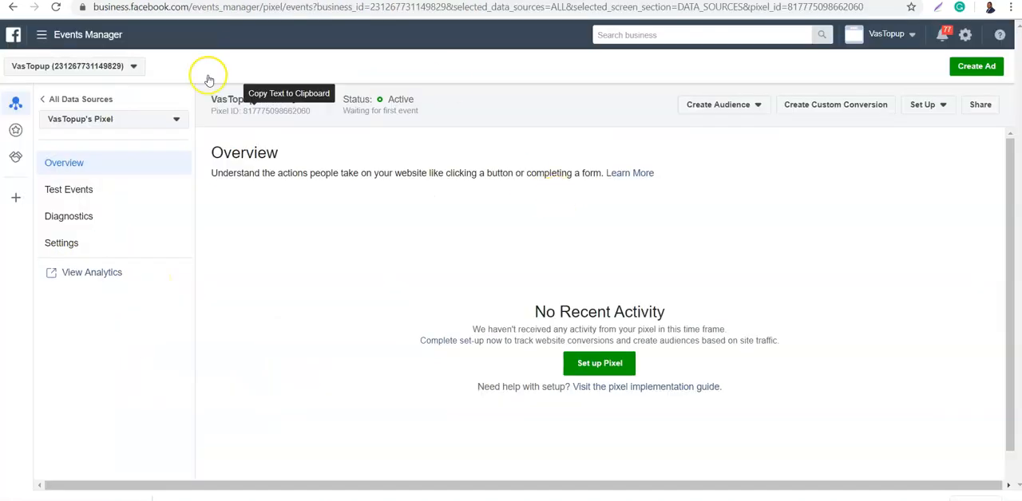
left_click(57, 9)
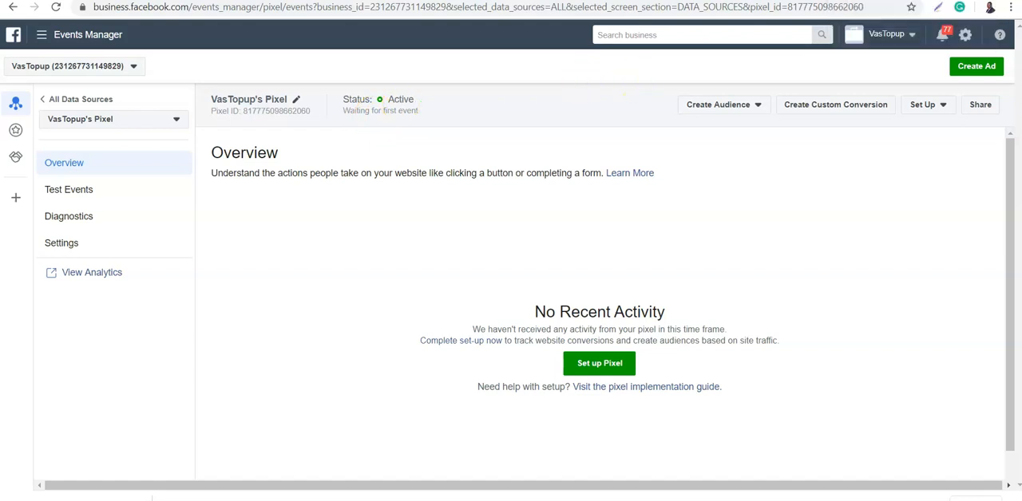
key("ctrl+t")
type("vas")
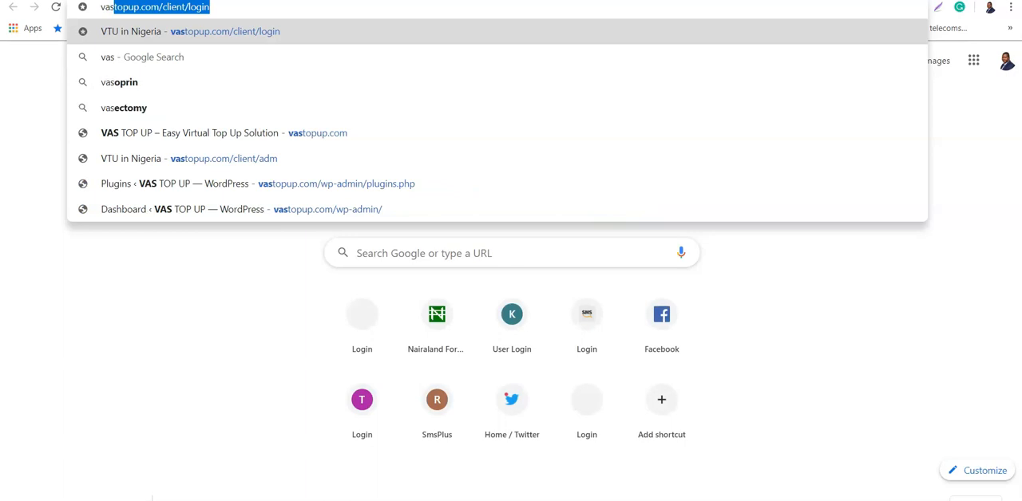
left_click(520, 8)
key("BackSpace")
key("BackSpace")
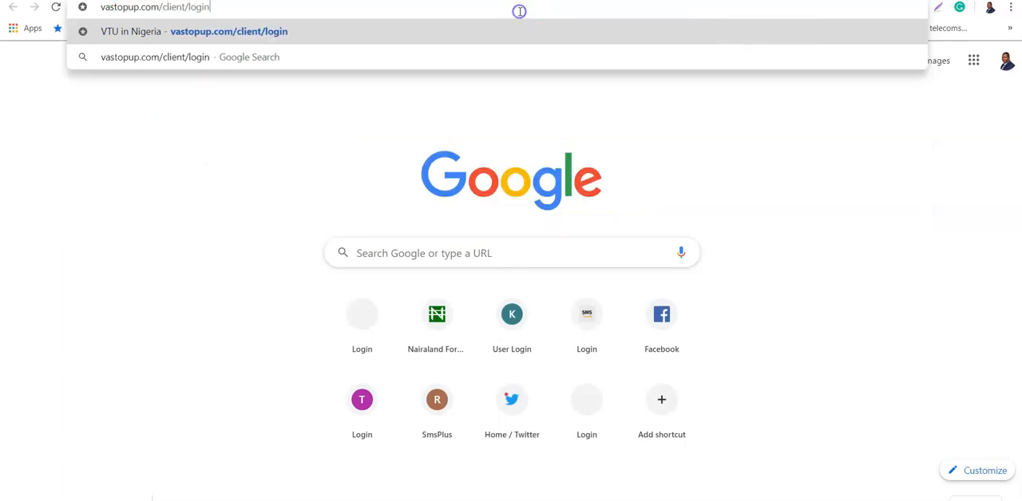
key("BackSpace")
key("BackSpace")
key("BackSpace")
key("BackSpace")
key("BackSpace")
key("BackSpace")
key("BackSpace")
key("BackSpace")
key("BackSpace")
key("BackSpace")
key("BackSpace")
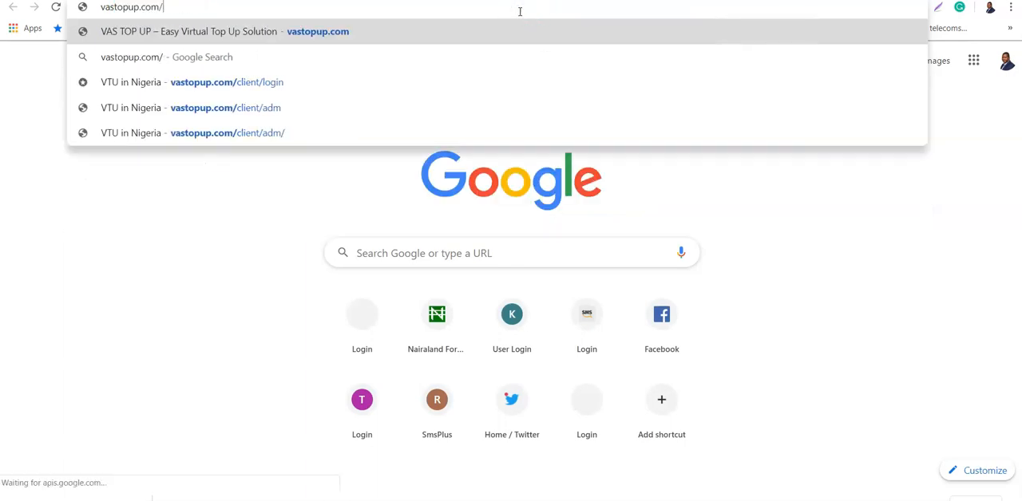
key("Return")
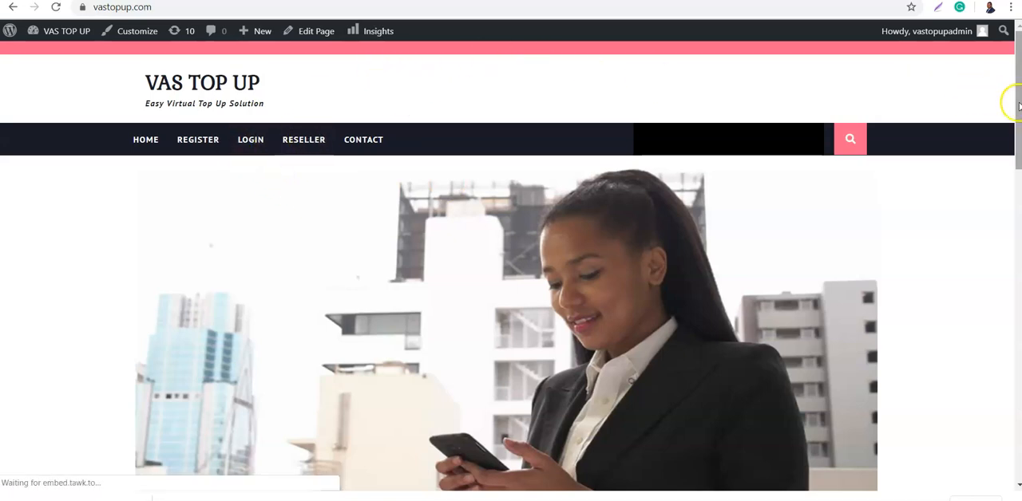
- Reload the vastopup.com homepage through its Home link and refresh the pixel's overview in Events Manager to check its status
left_click_drag(1015, 104, 985, 66)
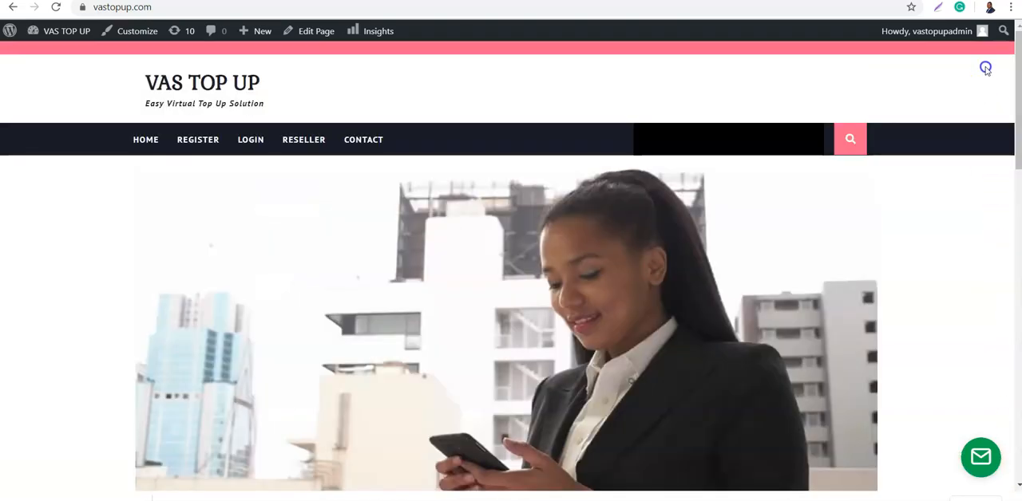
left_click(161, 143)
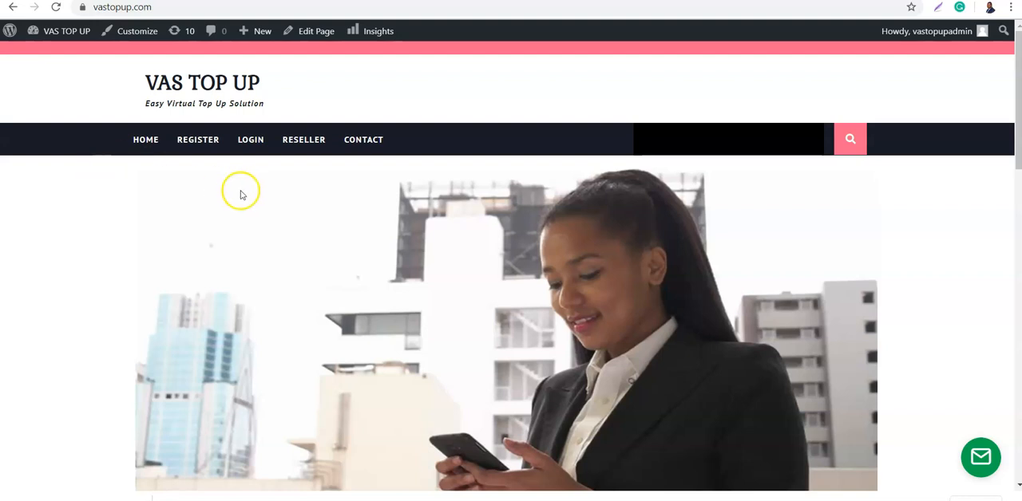
left_click(337, 0)
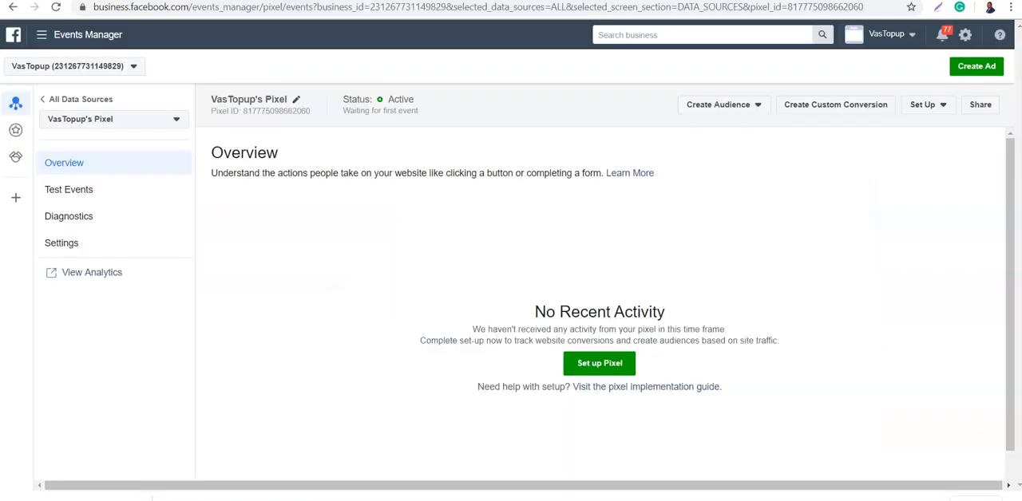
left_click(55, 9)
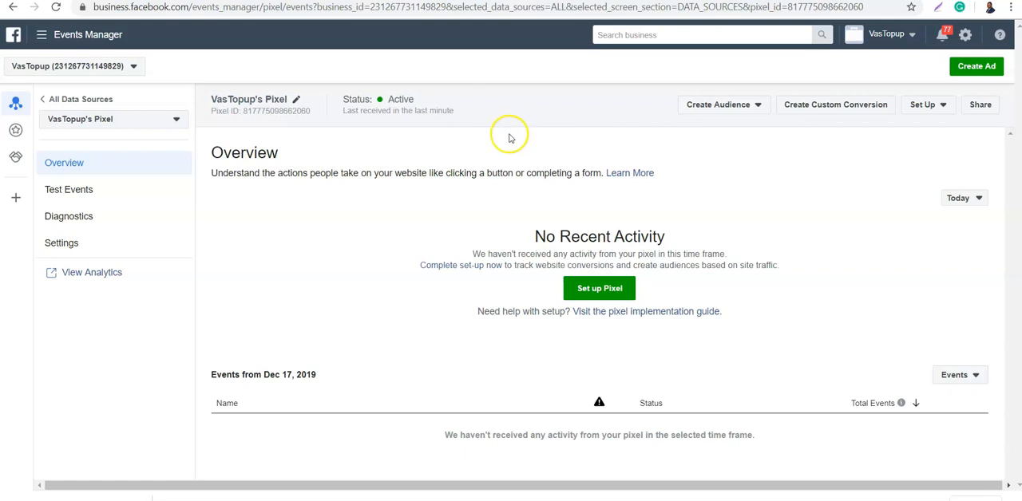
- Open the Register page of the VAS TOP UP website, copy its URL and return to Events Manager
key("ctrl+Tab")
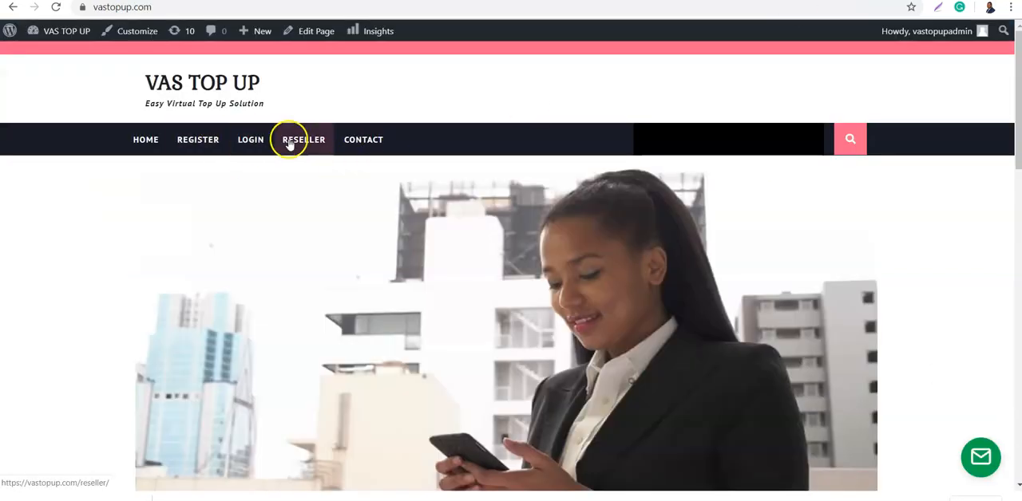
left_click(190, 142)
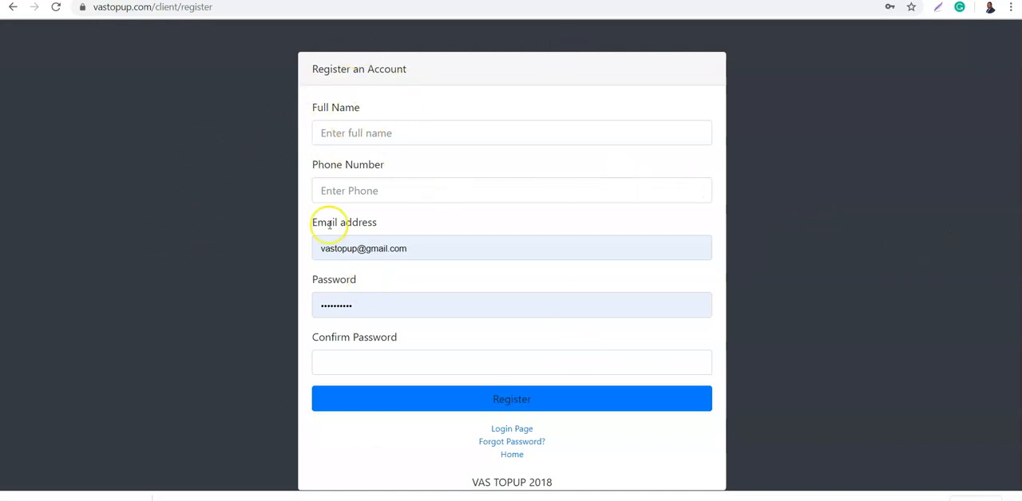
left_click(216, 8)
key("ctrl+c")
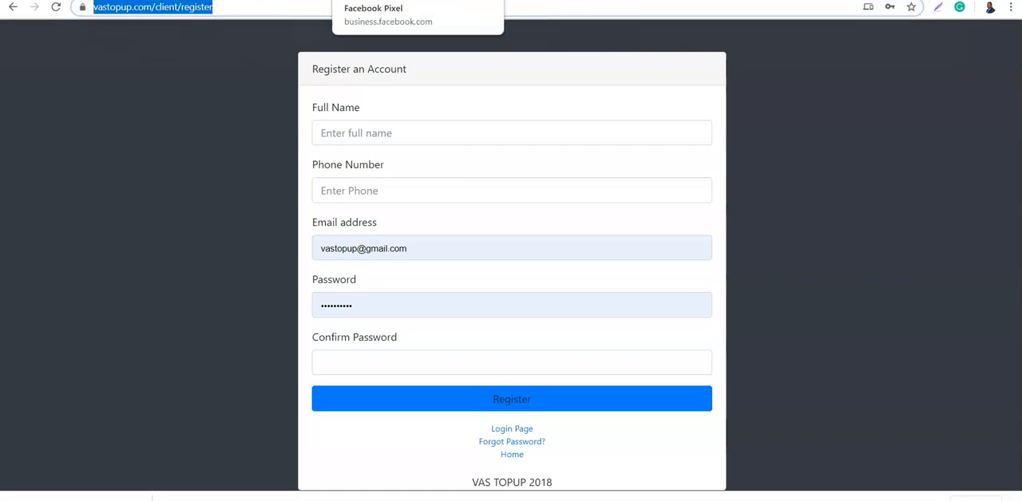
left_click(311, 1)
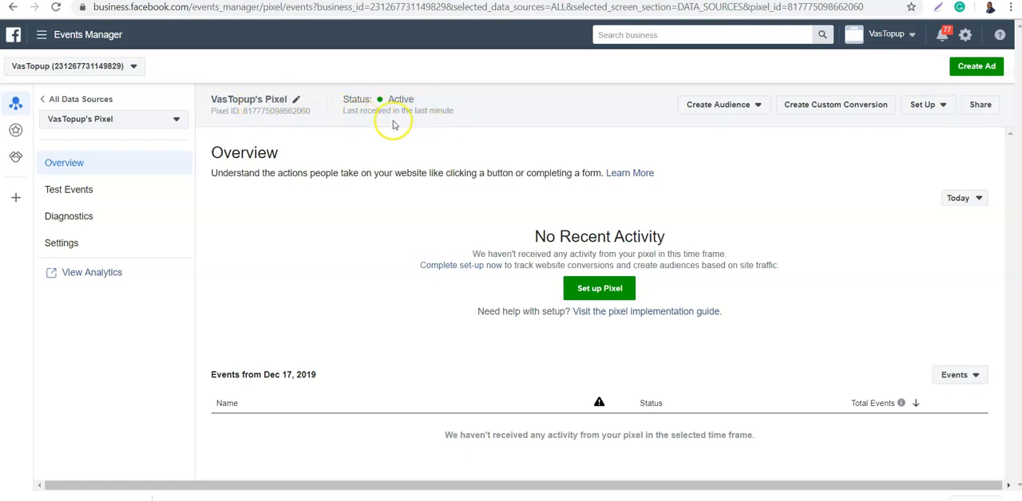
left_click(924, 107)
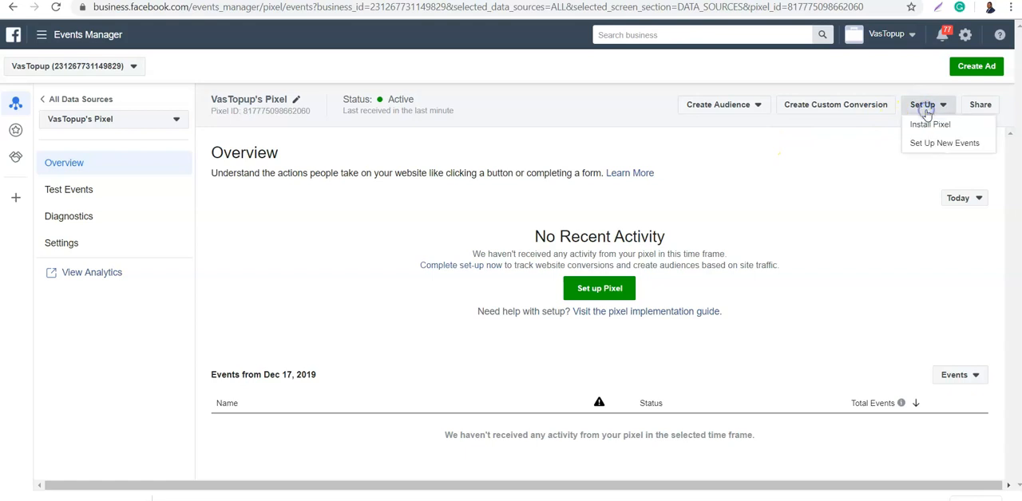
left_click(930, 145)
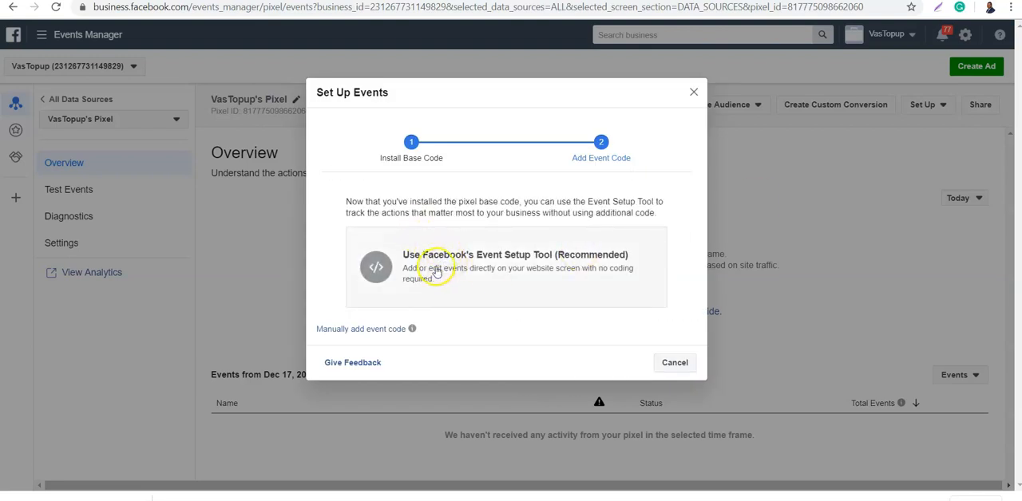
left_click(481, 266)
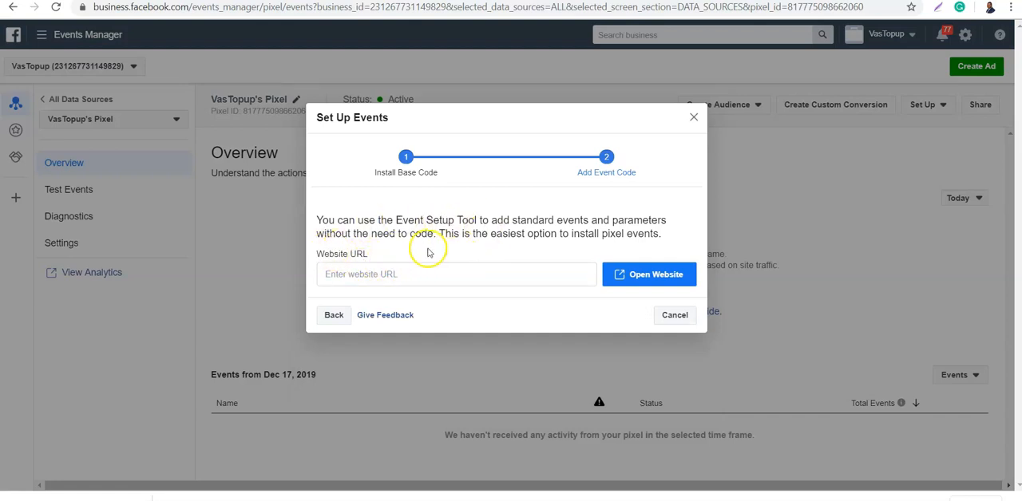
left_click(365, 275)
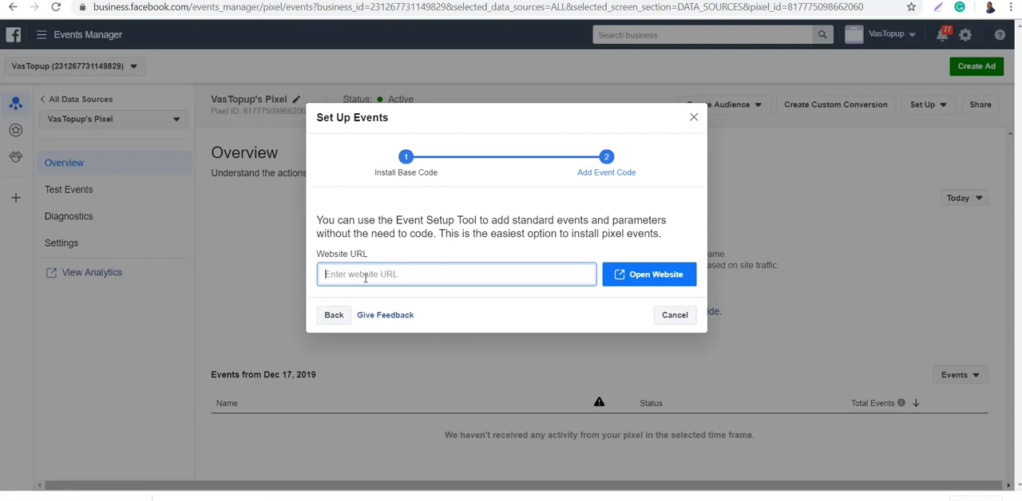
key("ctrl+v")
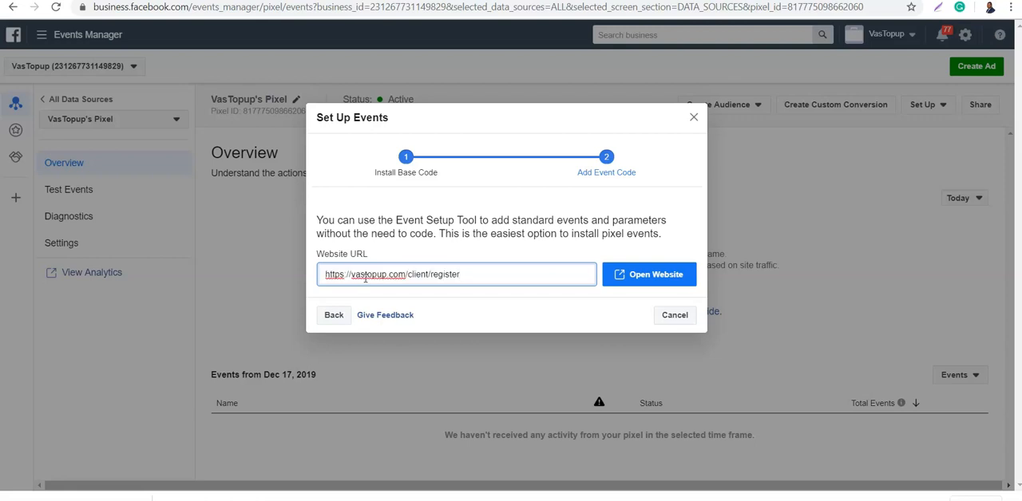
- Switch to the website tab, go back to the homepage and reopen the Register page from the site navigation
left_click(104, 0)
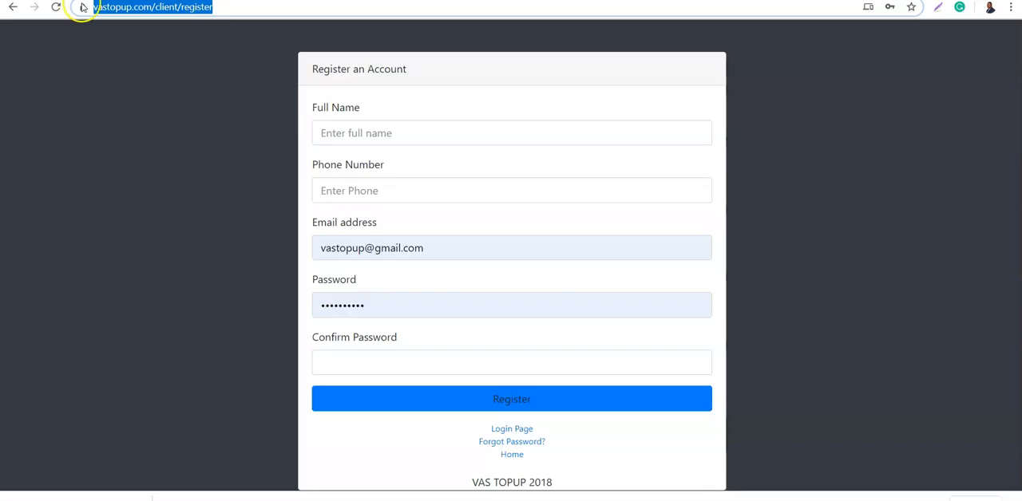
left_click(10, 8)
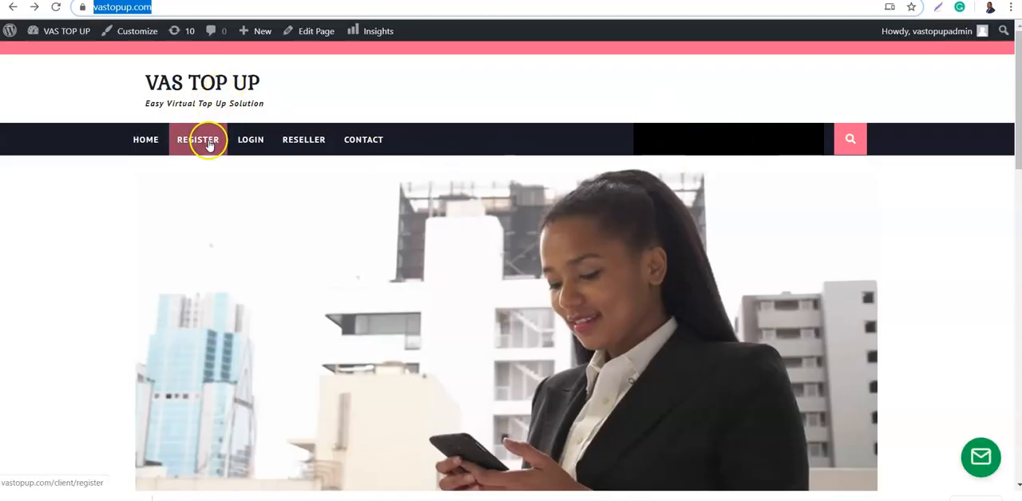
left_click(202, 147)
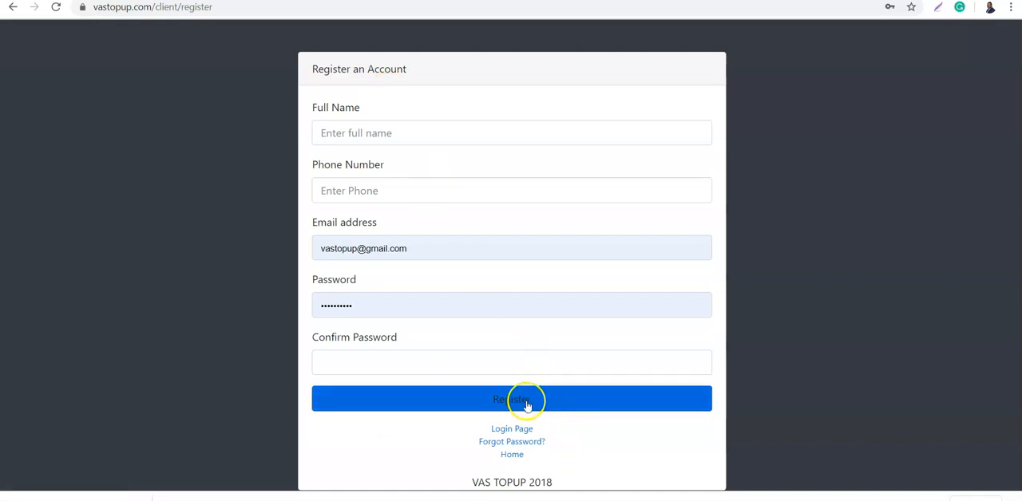
left_click(255, 7)
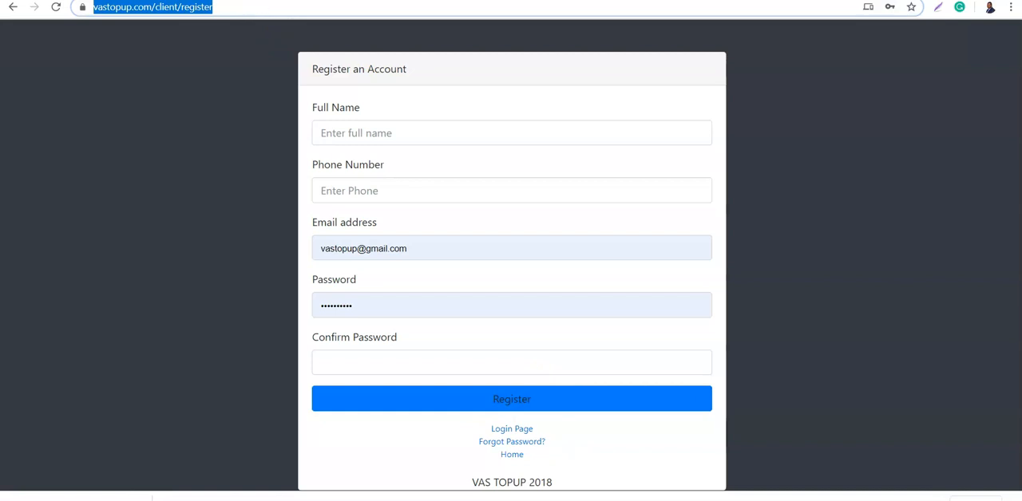
key("ctrl+Tab")
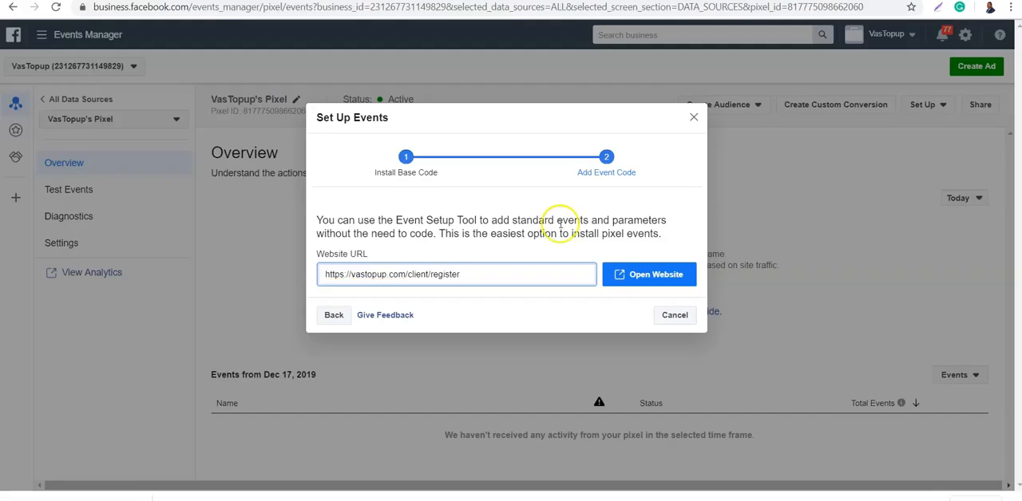
left_click(645, 277)
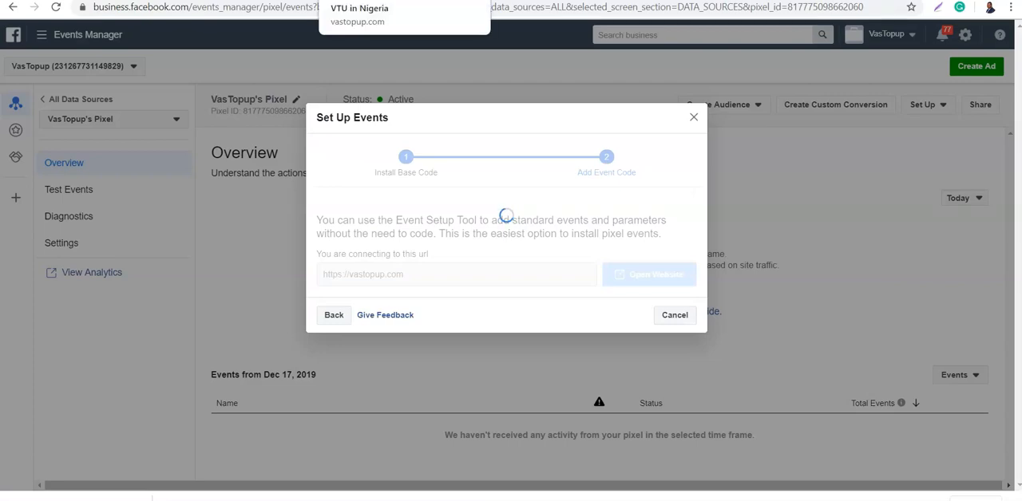
left_click(374, 1)
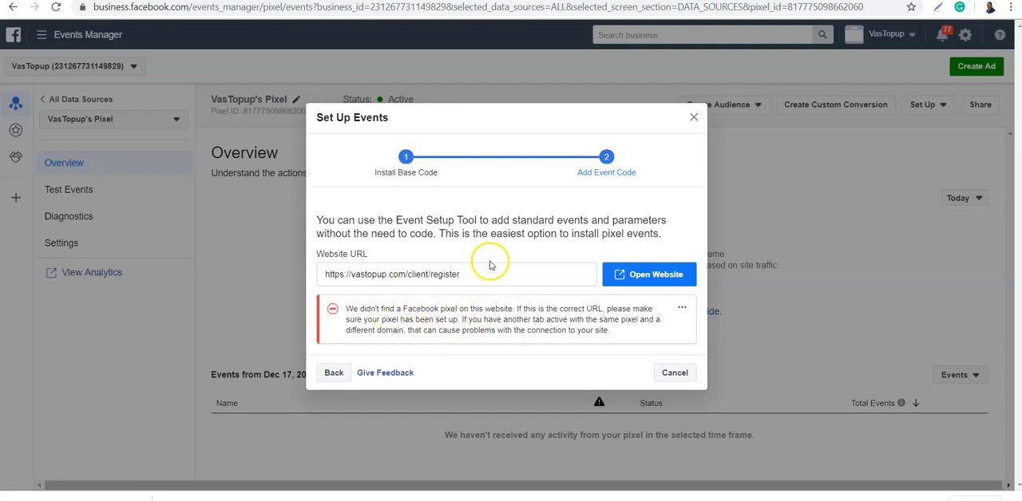
left_click(460, 275)
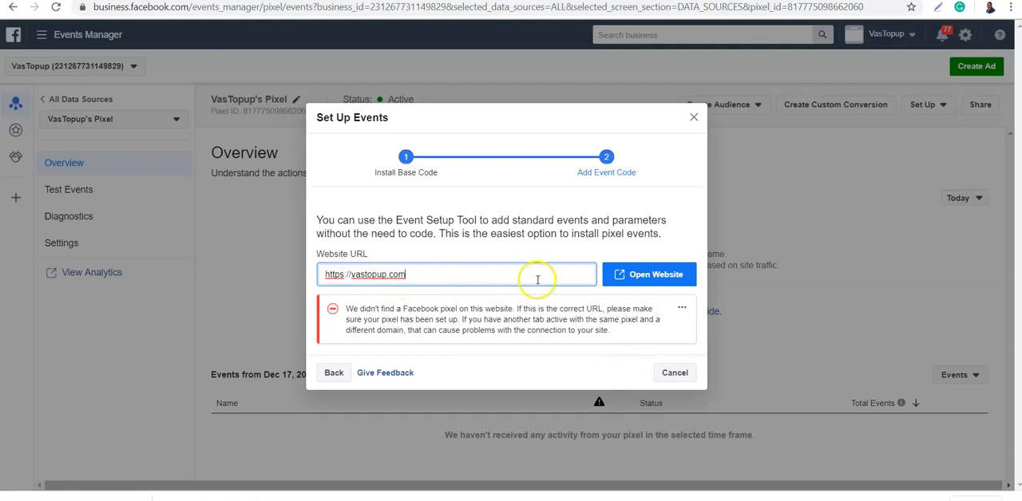
left_click(625, 278)
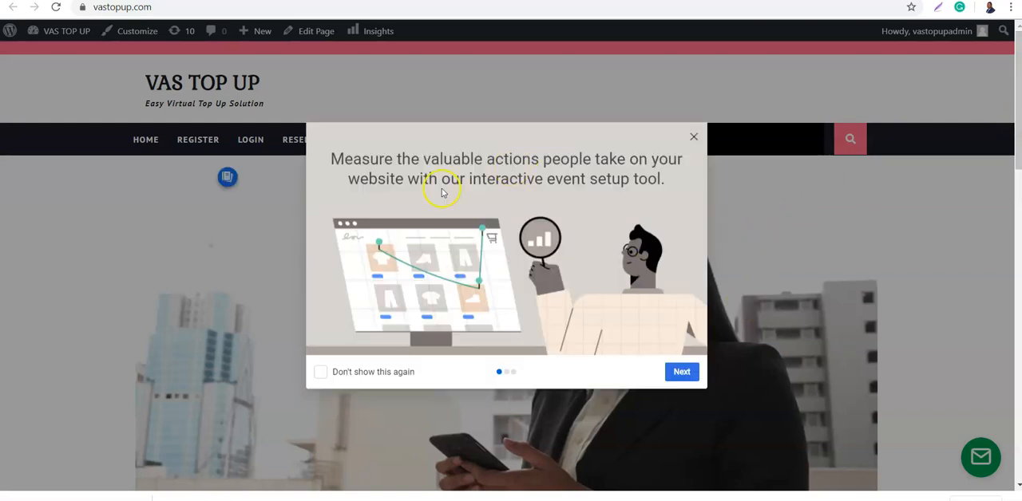
left_click(679, 376)
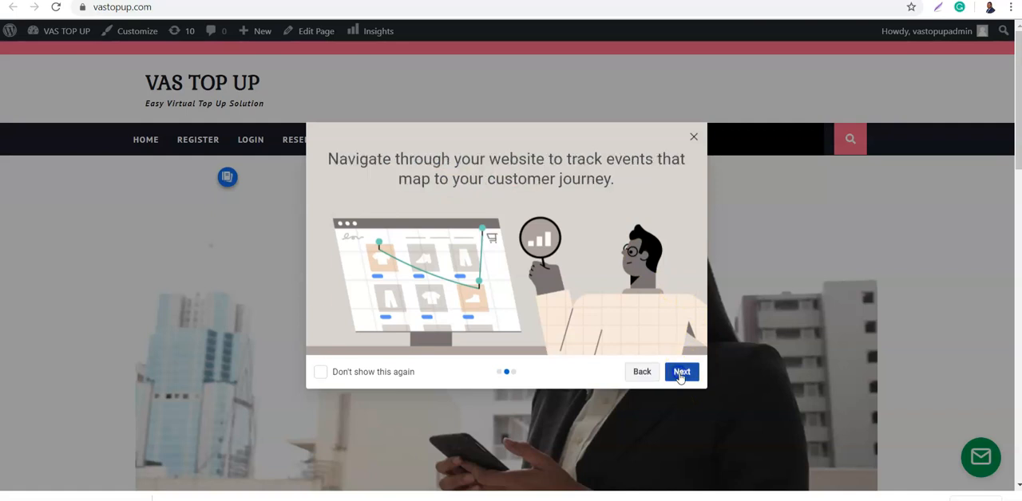
left_click(680, 376)
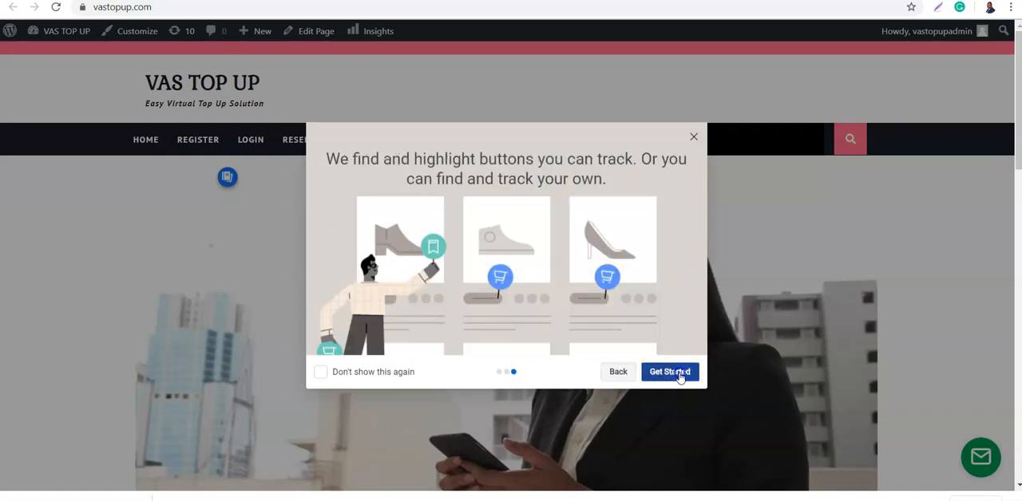
left_click(670, 373)
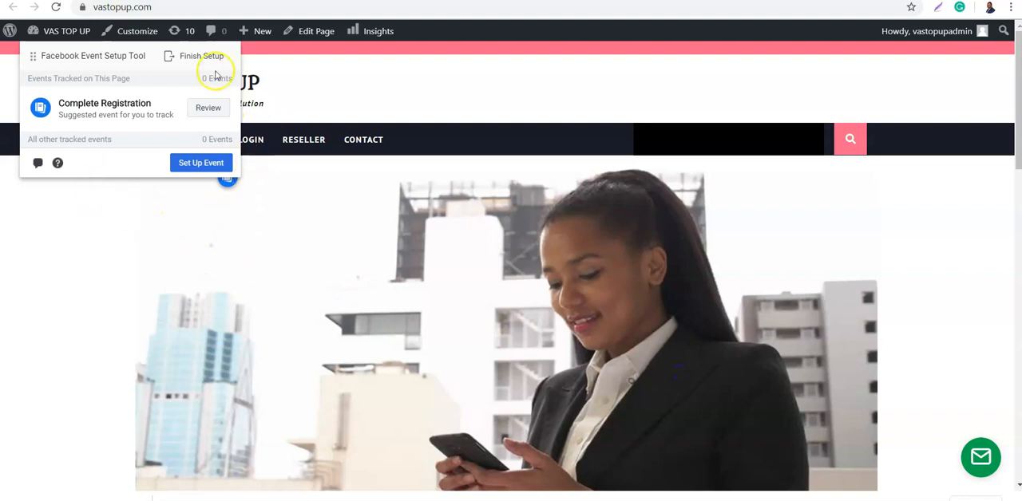
- Move the Event Setup Tool panel clear of the site's navigation links and check the Register page in its own tab
left_click_drag(136, 53, 568, 127)
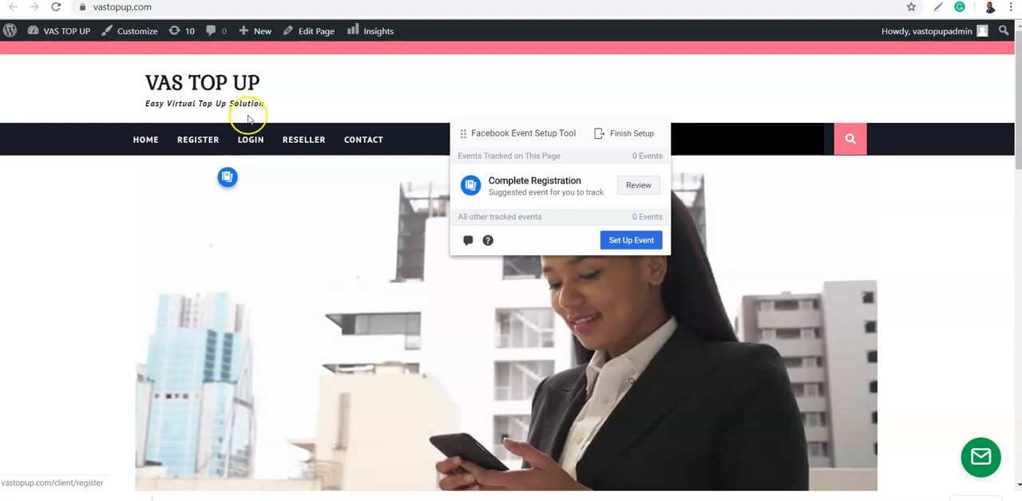
left_click(159, 0)
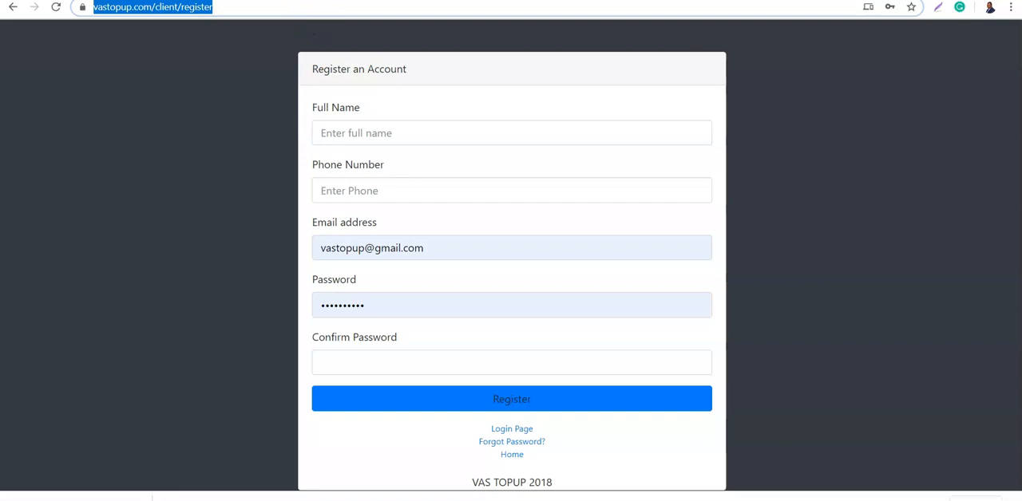
left_click(351, 1)
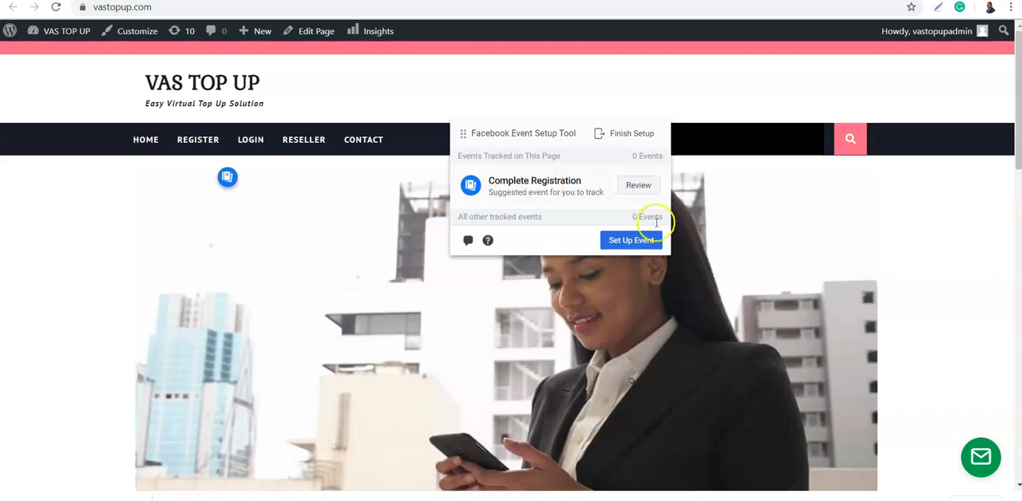
- Start a new event on the homepage, review the available event types and select Complete Registration
left_click(630, 240)
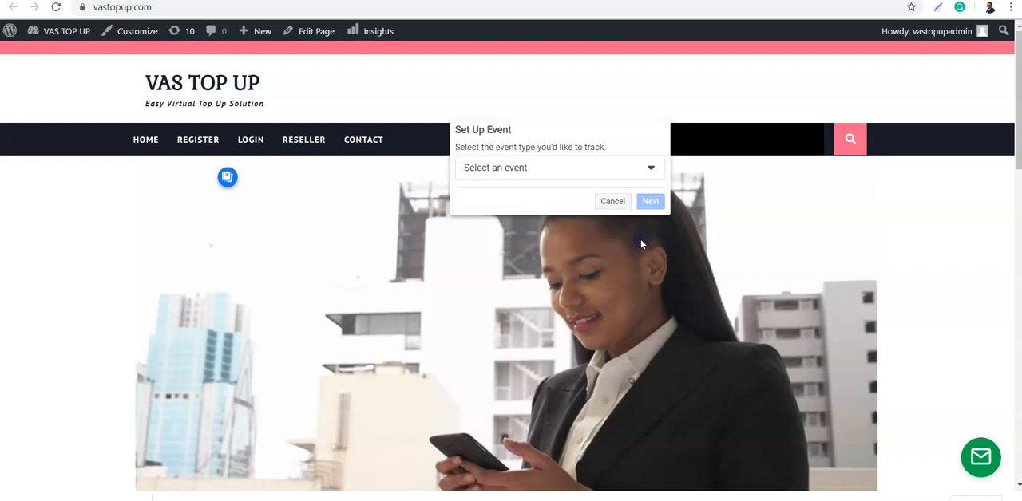
left_click(548, 172)
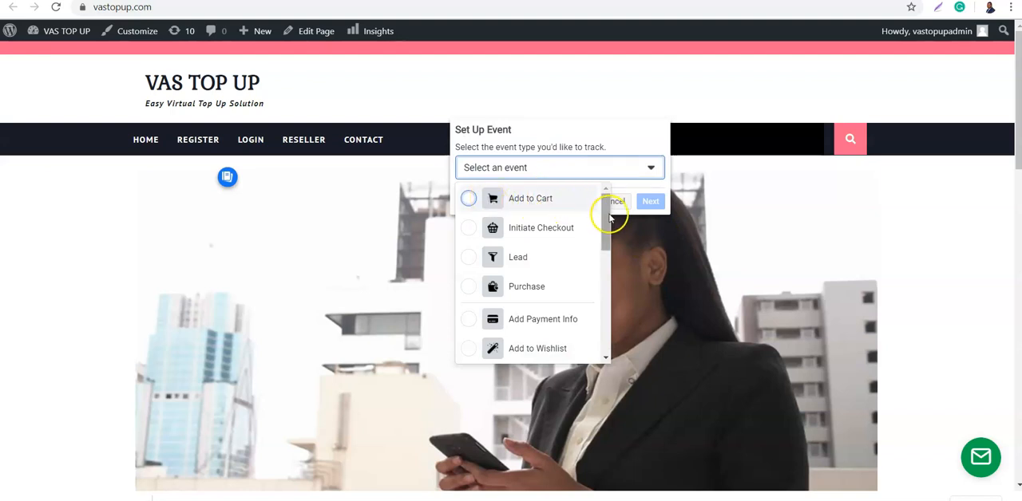
left_click(469, 259)
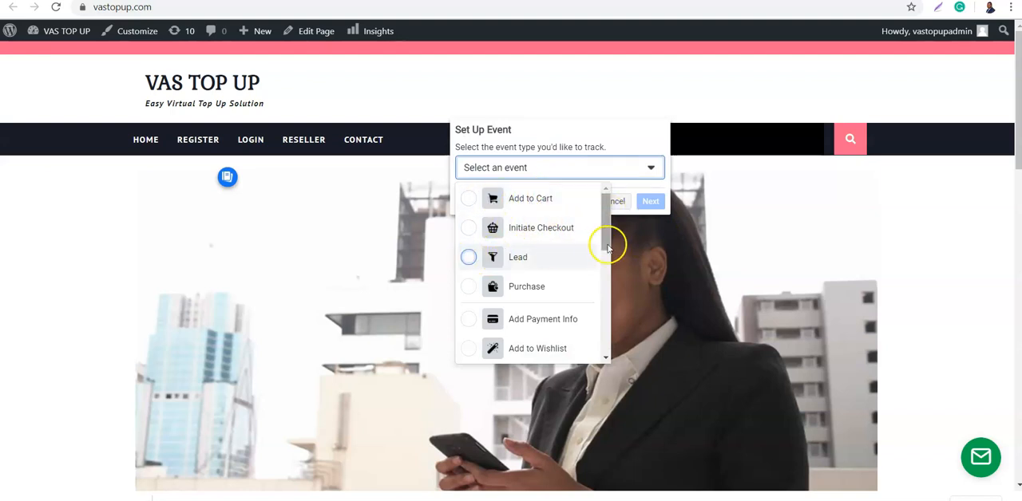
left_click_drag(603, 233, 594, 340)
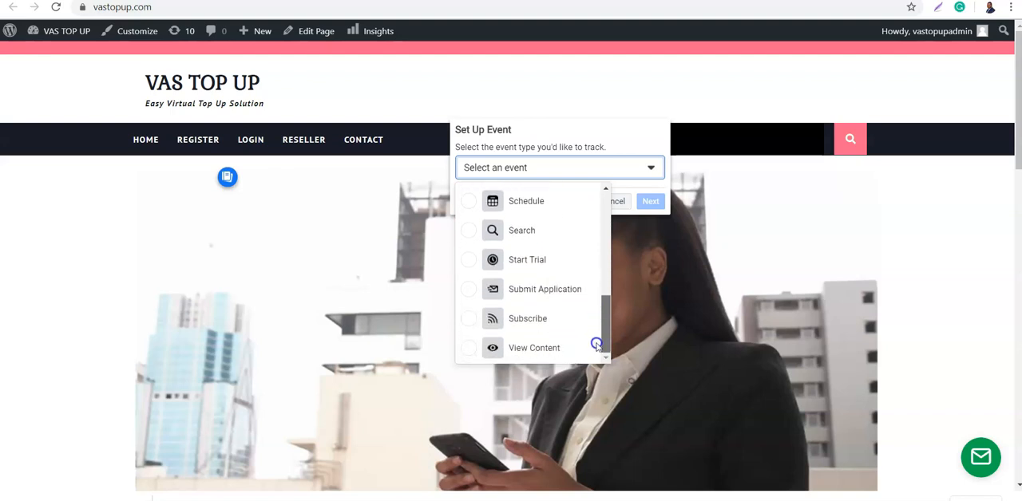
left_click_drag(598, 343, 604, 253)
left_click(540, 317)
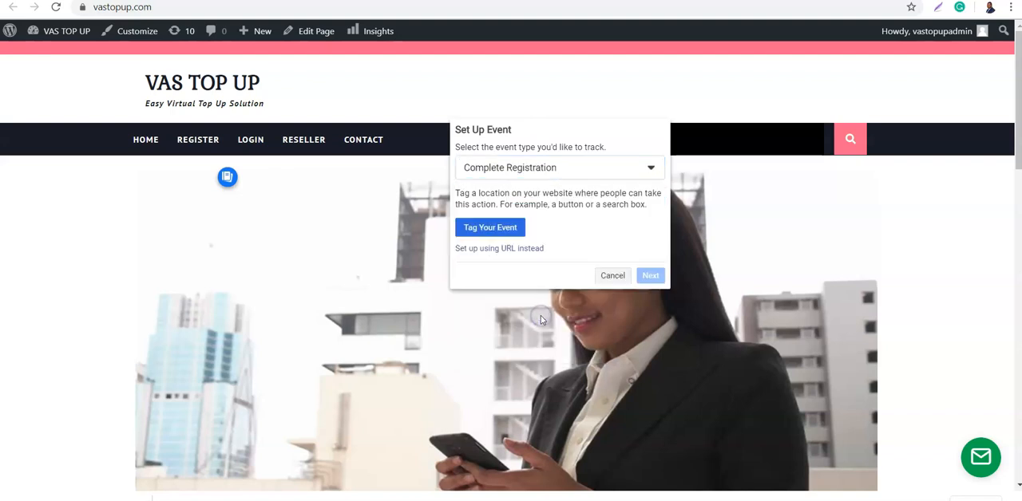
- Tag the Register link in the site navigation for the Complete Registration event and save the event
left_click(490, 227)
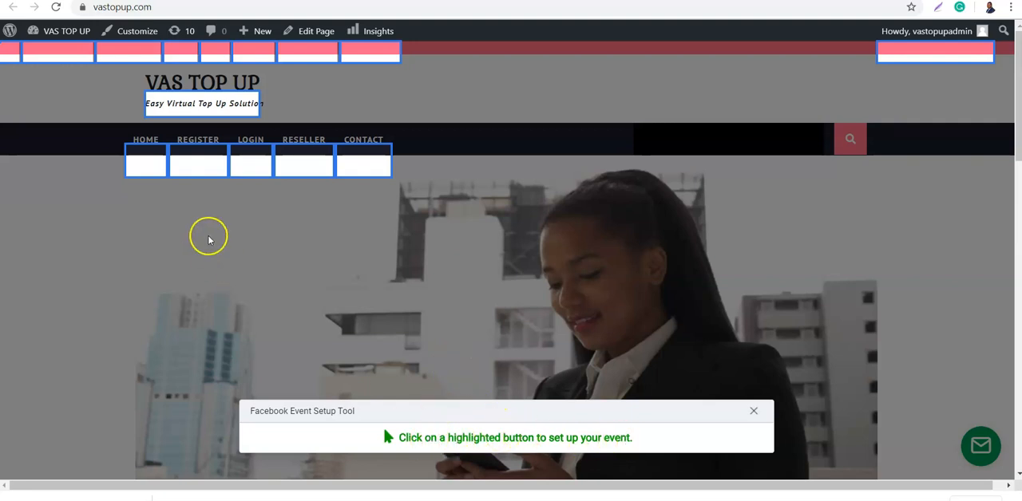
left_click(192, 158)
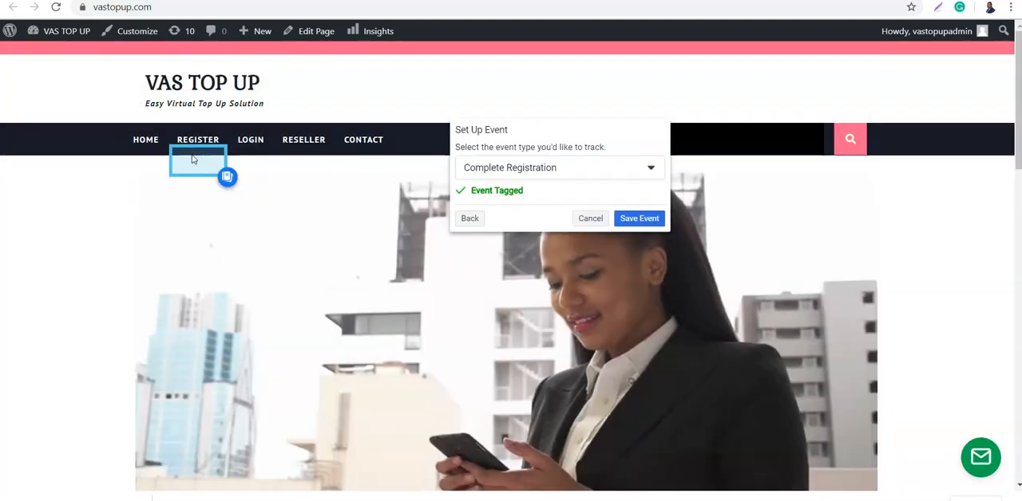
left_click(633, 224)
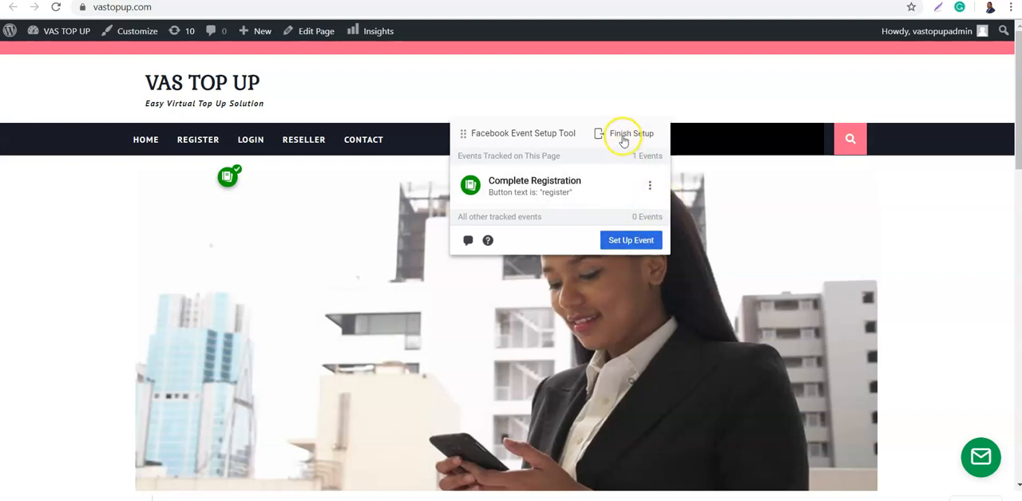
- Set up a Contact event tagged to the Contact link in the site navigation and save it
left_click(622, 243)
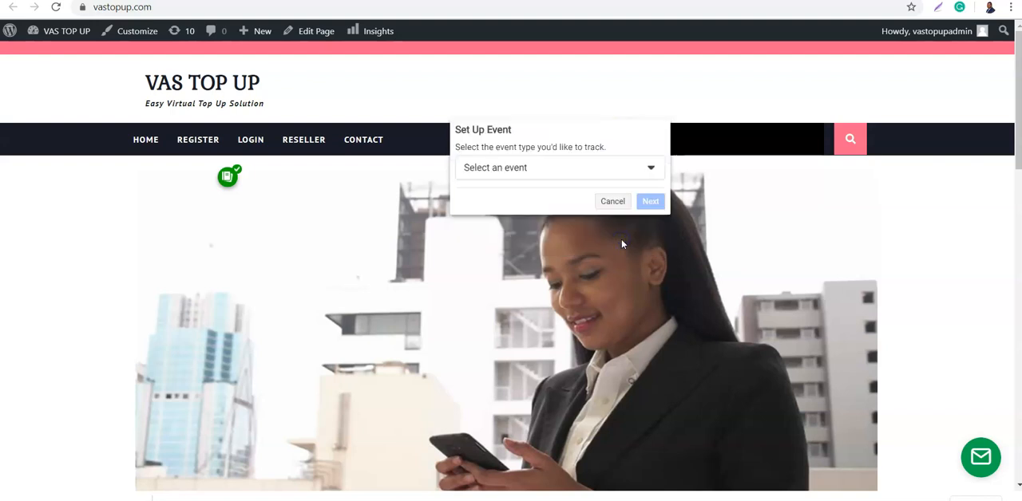
left_click(532, 169)
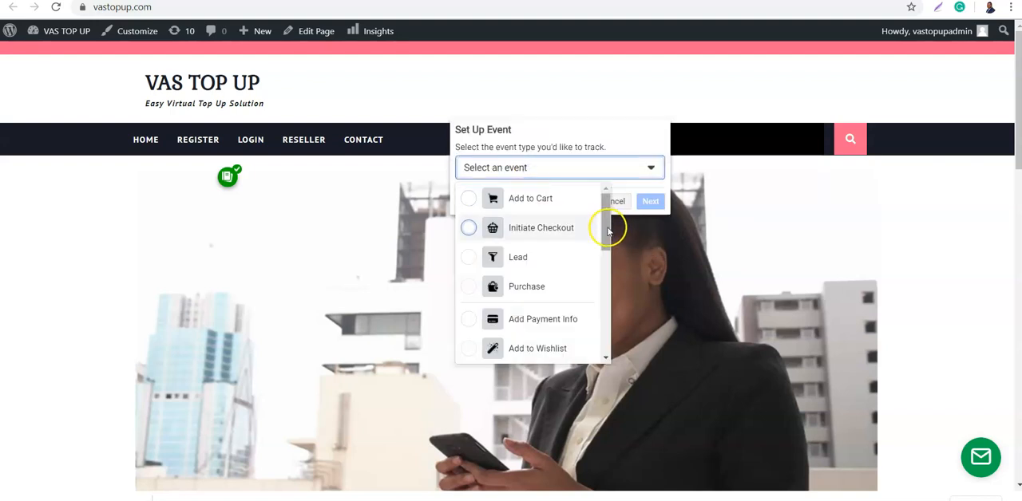
left_click_drag(604, 234, 591, 277)
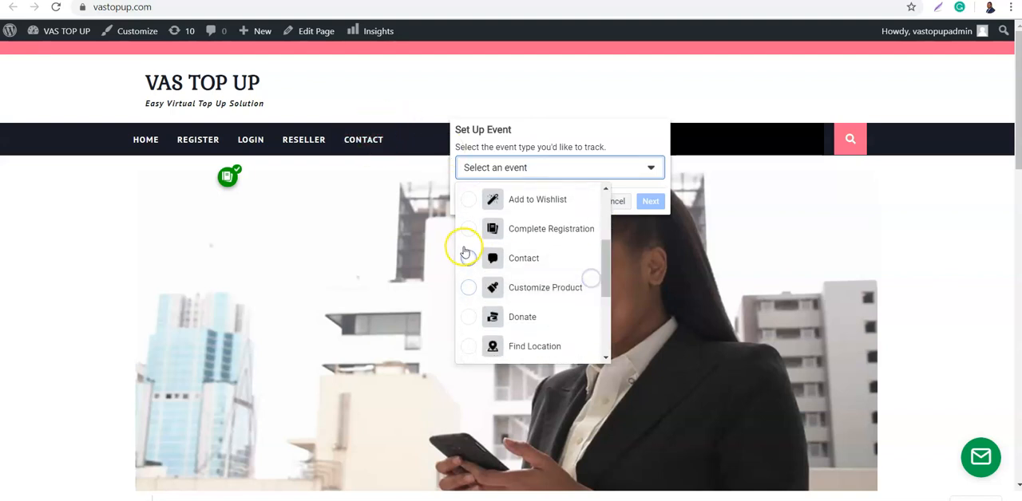
left_click(466, 256)
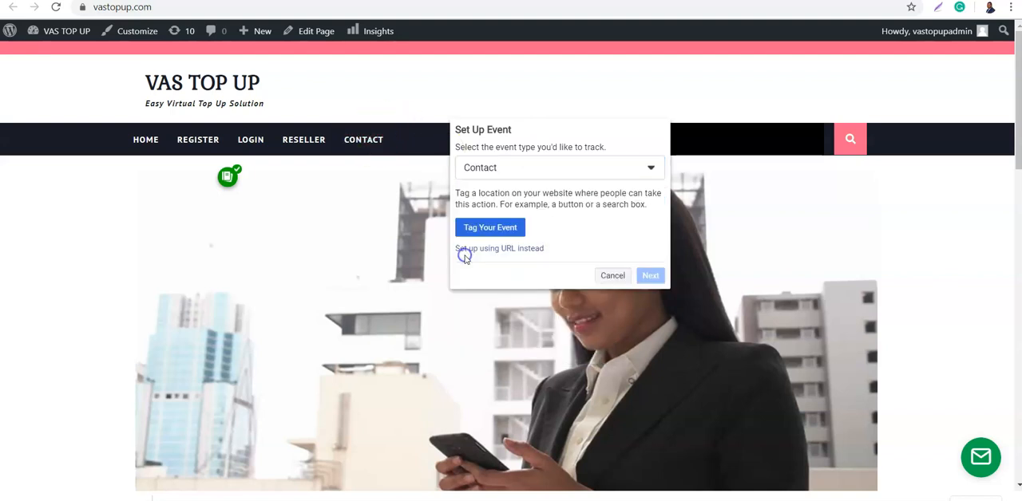
left_click(511, 229)
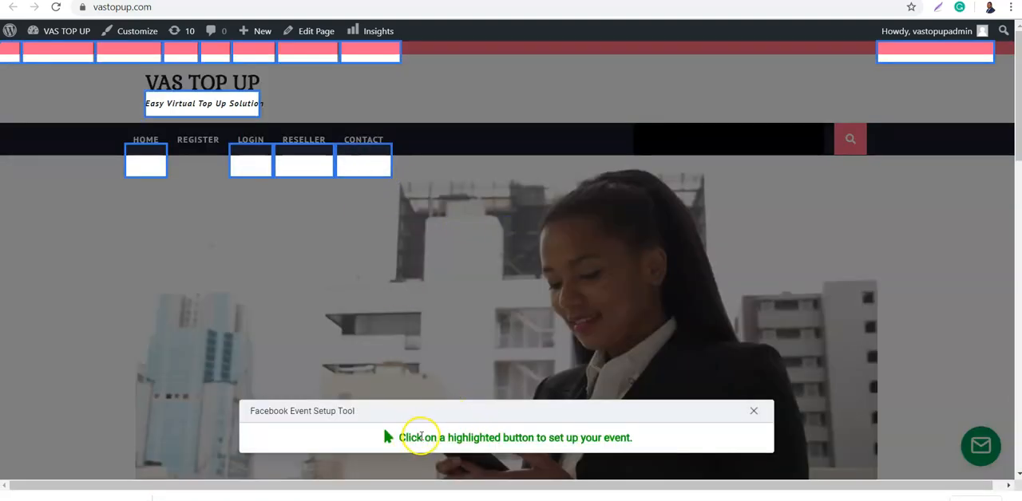
left_click(356, 162)
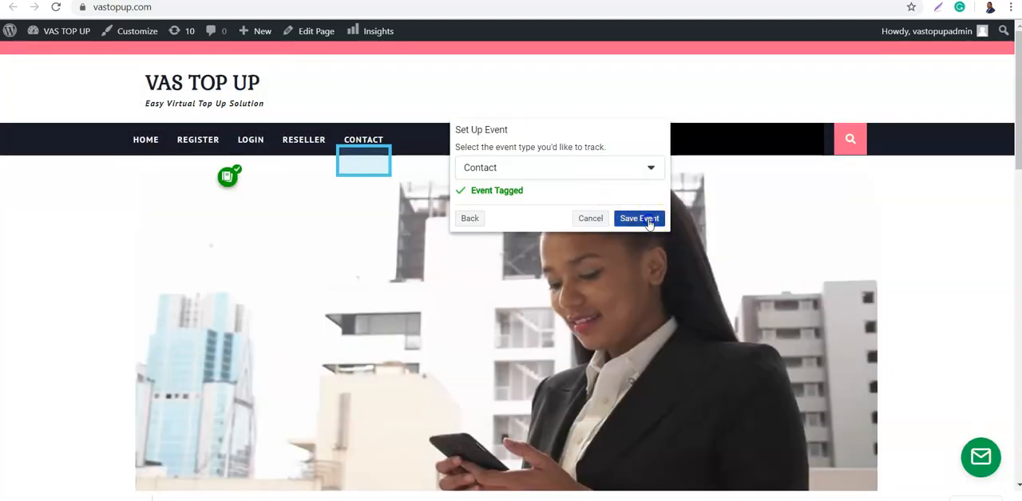
left_click(646, 220)
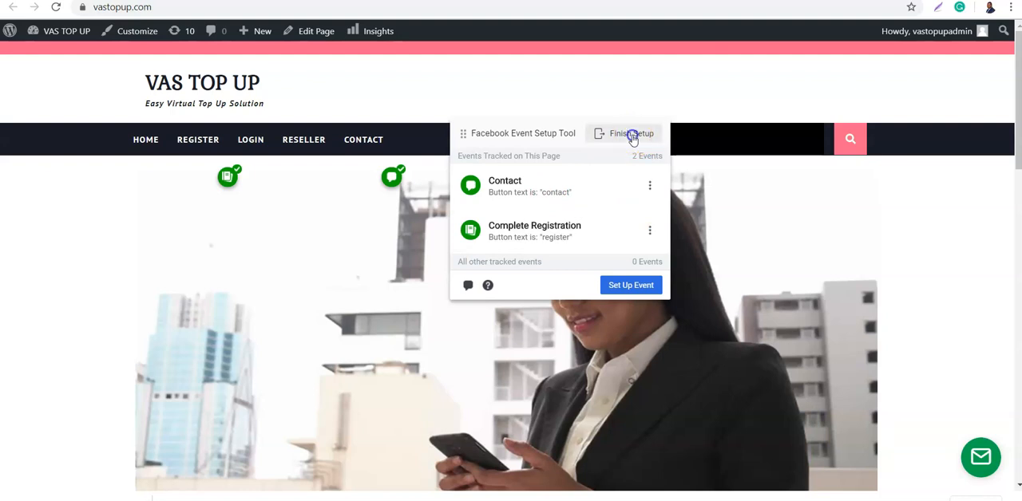
- Finish the event setup with both added events and submit the feedback that the tool was helpful
left_click(631, 134)
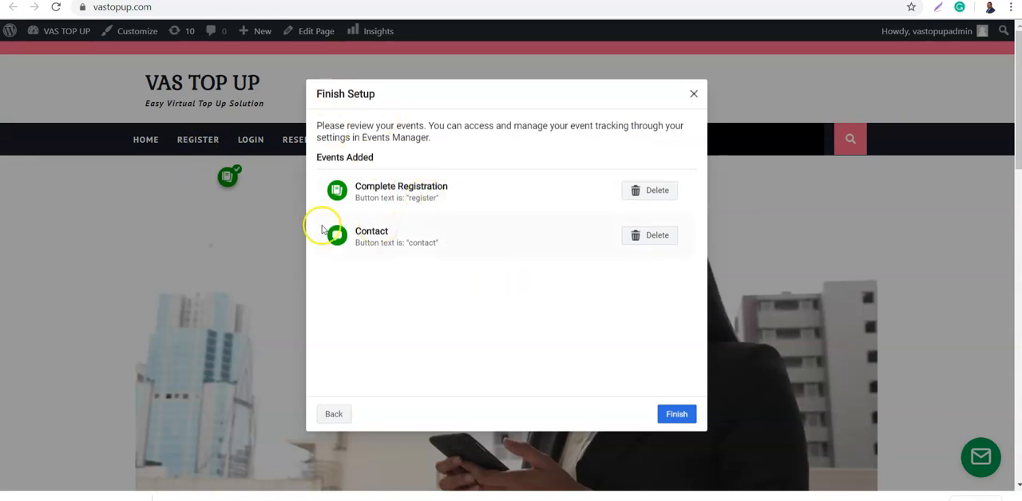
left_click(671, 415)
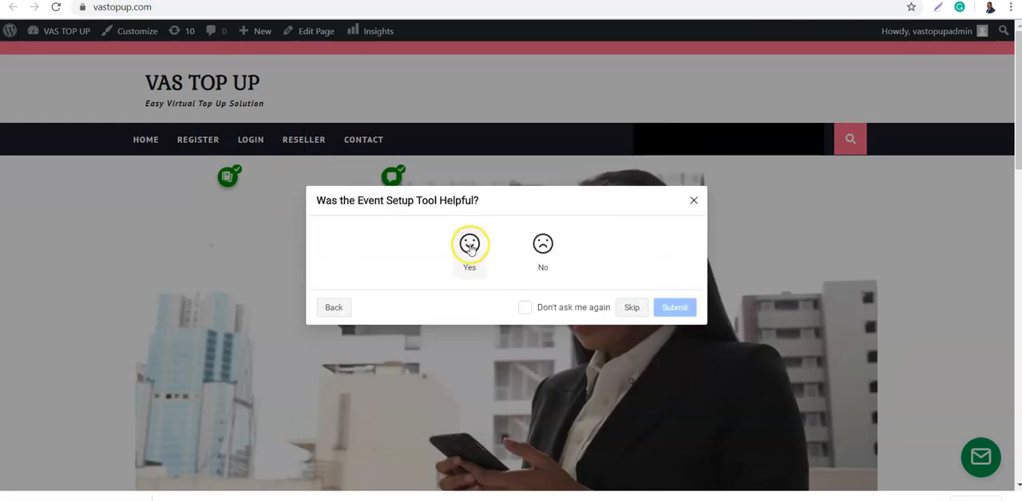
left_click(470, 243)
left_click(666, 357)
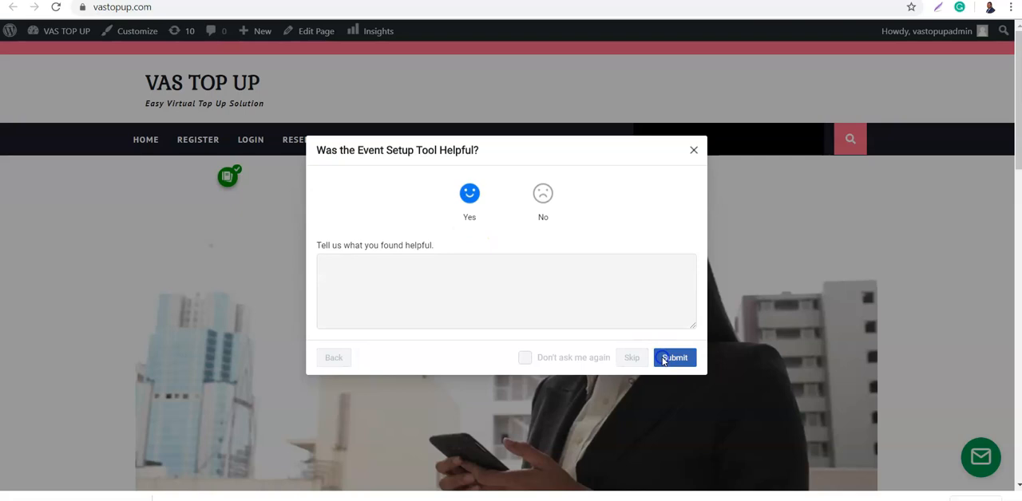
left_click(678, 324)
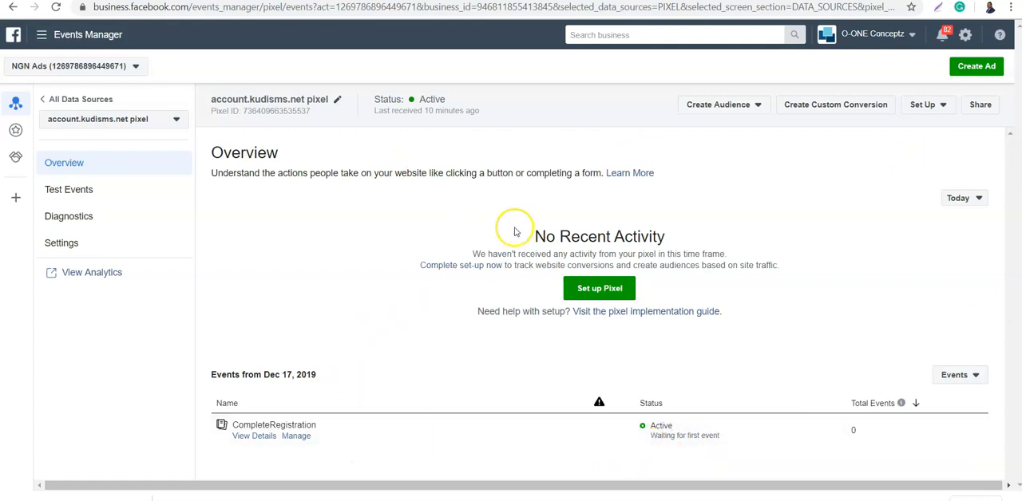
- Refresh the account.kudisms.net pixel overview in Events Manager and examine the activity and breakdown details of its CompleteRegistration event
left_click(56, 8)
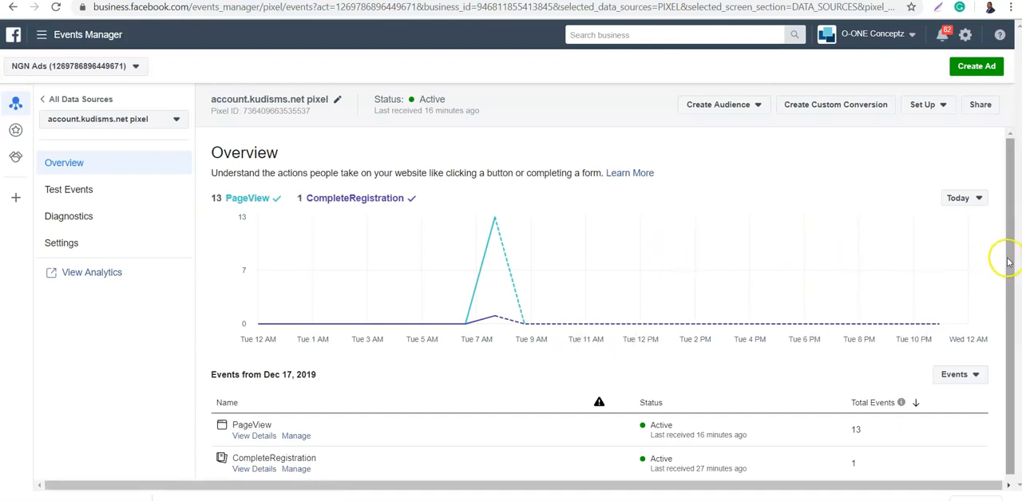
left_click_drag(1008, 263, 998, 301)
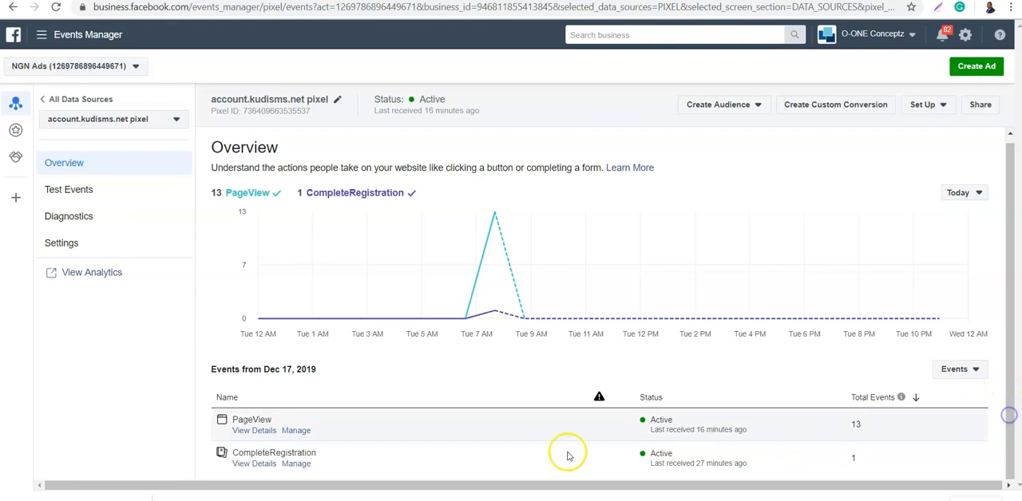
left_click(253, 464)
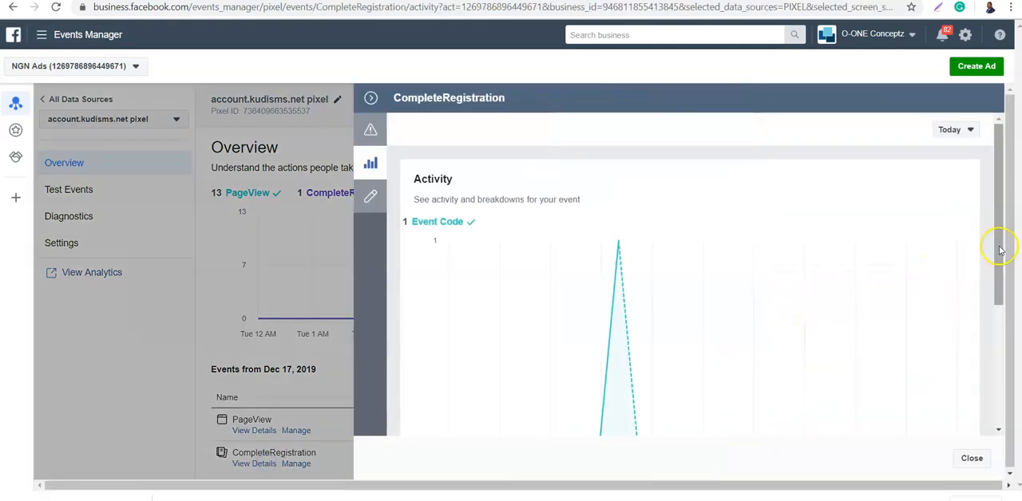
left_click_drag(998, 243, 997, 372)
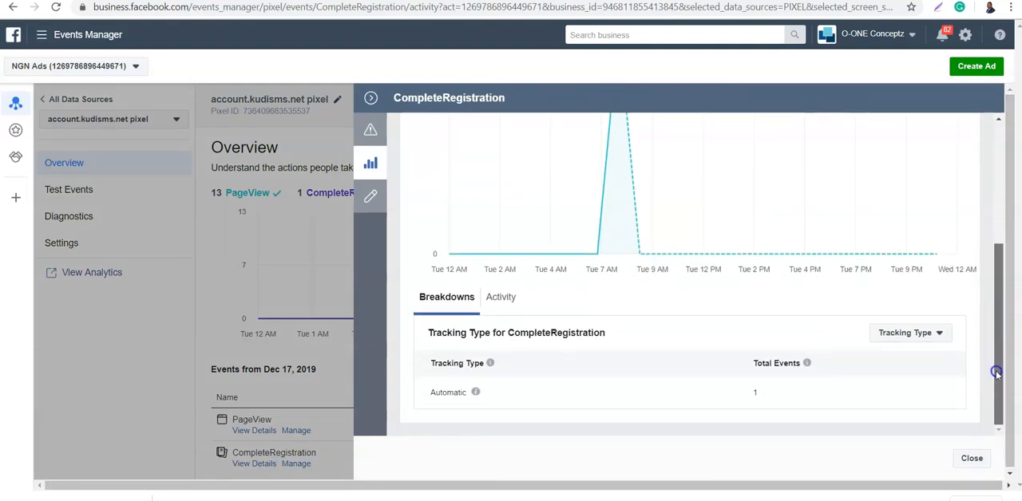
- Review the setup method and trigger of the CompleteRegistration event, close its details and return to the VasTopup pixel
left_click(370, 199)
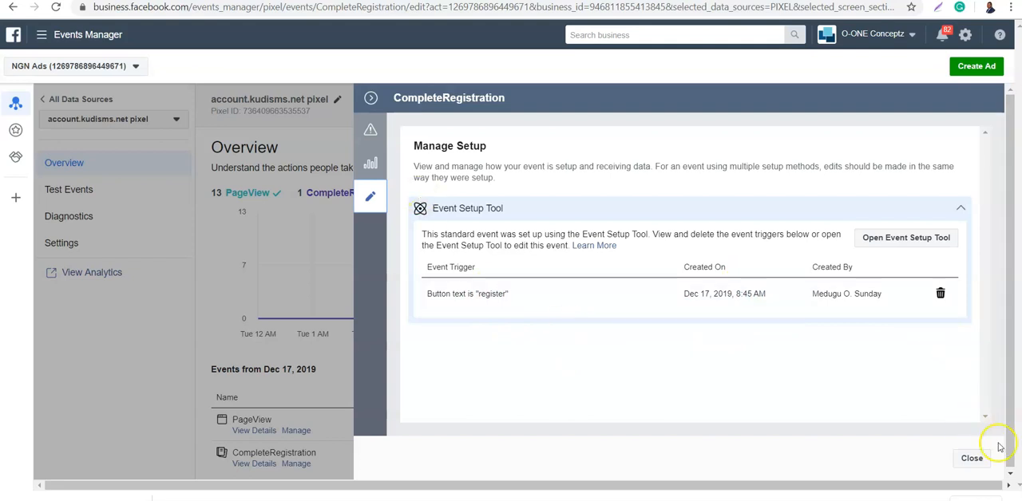
left_click(972, 460)
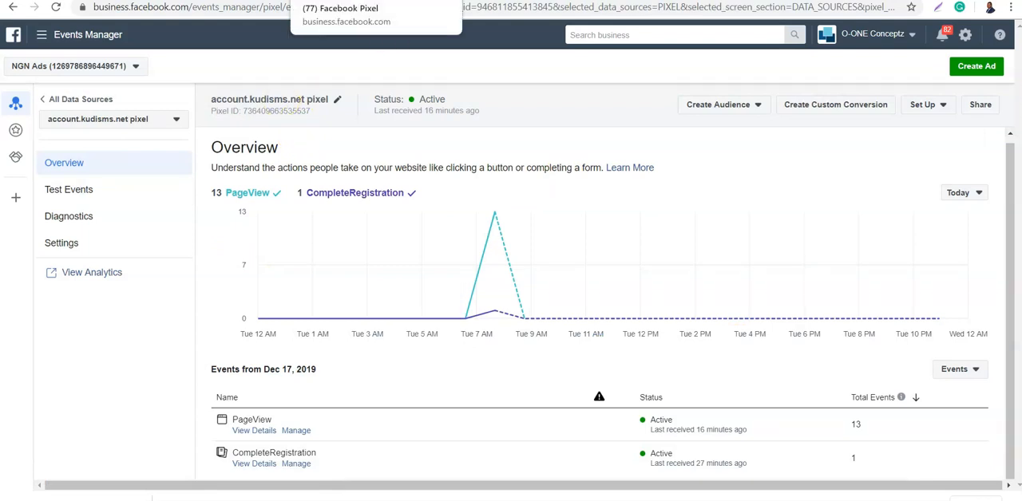
left_click(402, 1)
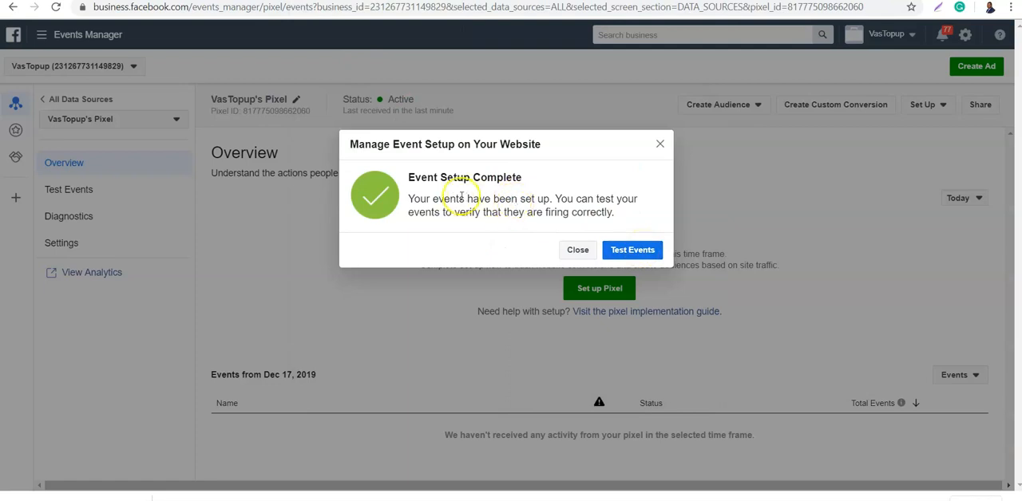
left_click(632, 250)
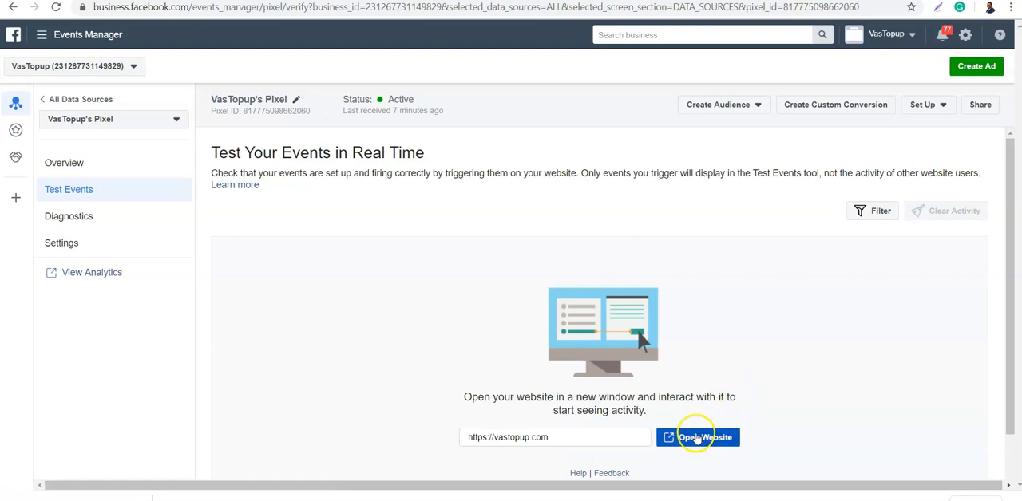
left_click(691, 437)
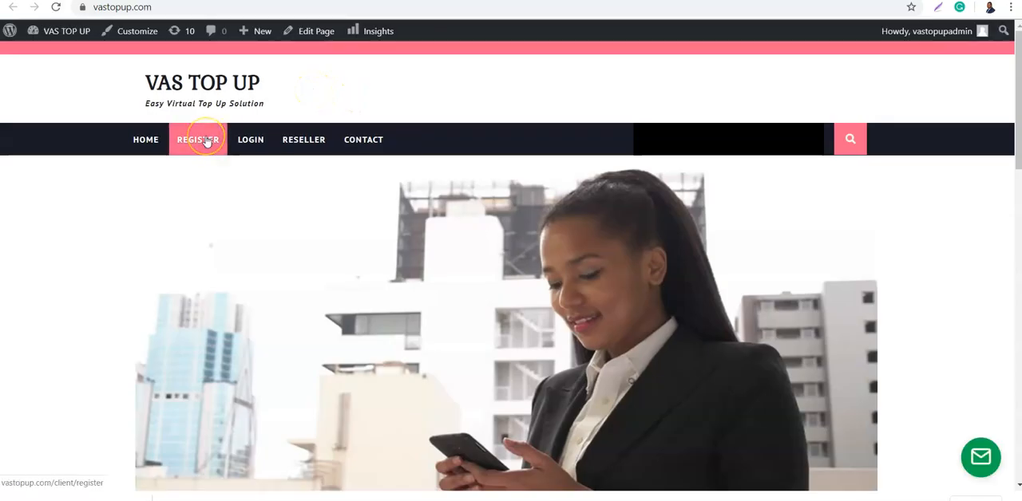
left_click(205, 140)
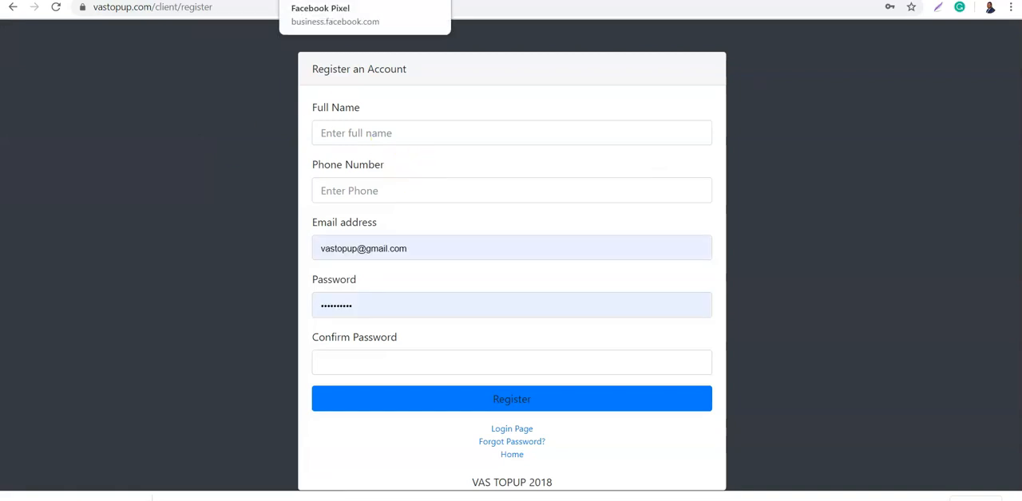
left_click(11, 6)
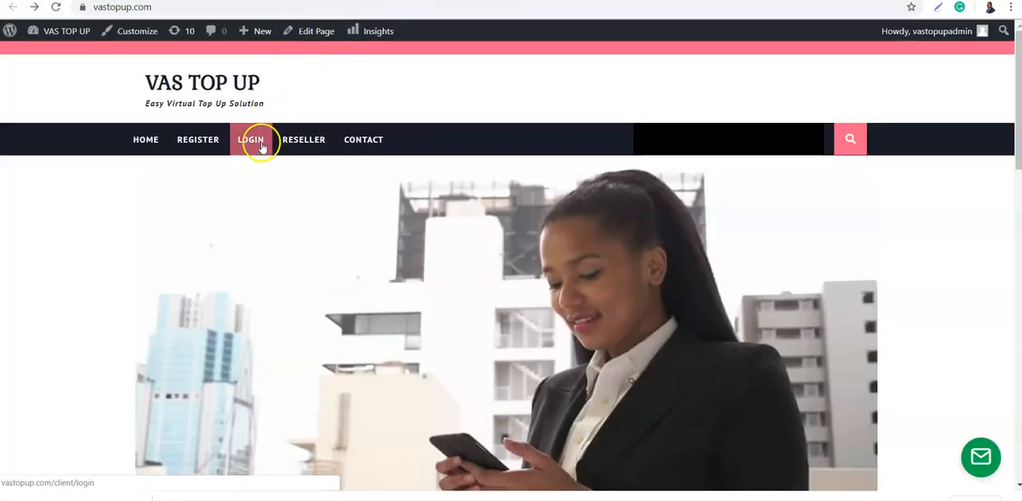
left_click(357, 142)
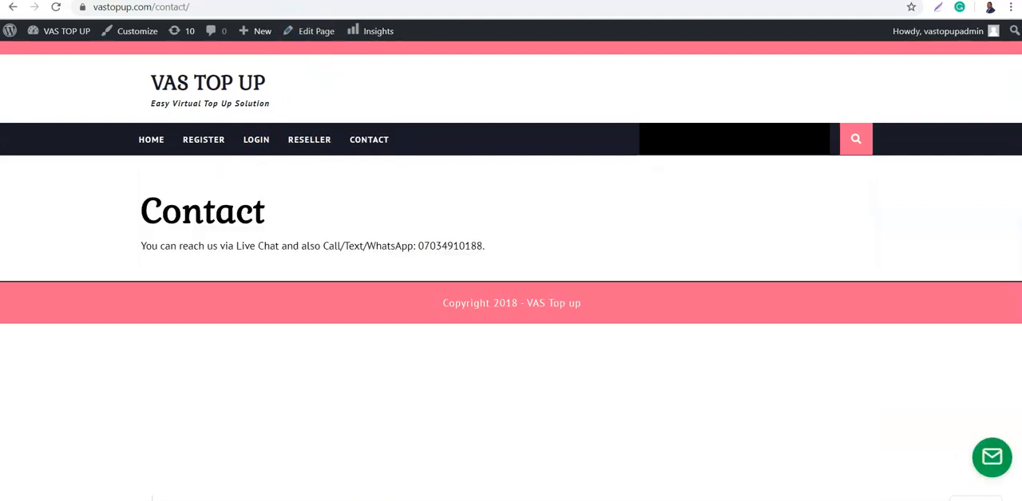
- Return to the VasTopup pixel's event test and inspect the URL and matching parameters of each received PageView event
left_click(196, 1)
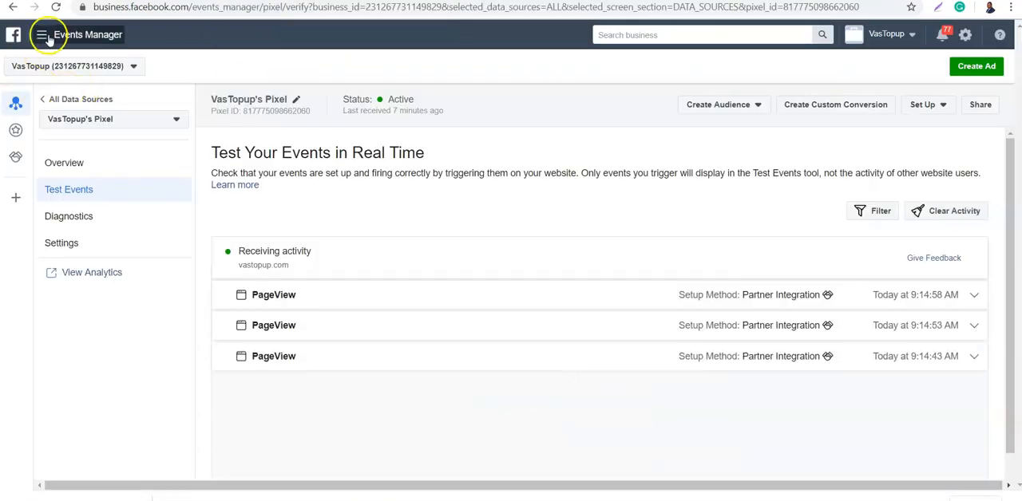
left_click(57, 7)
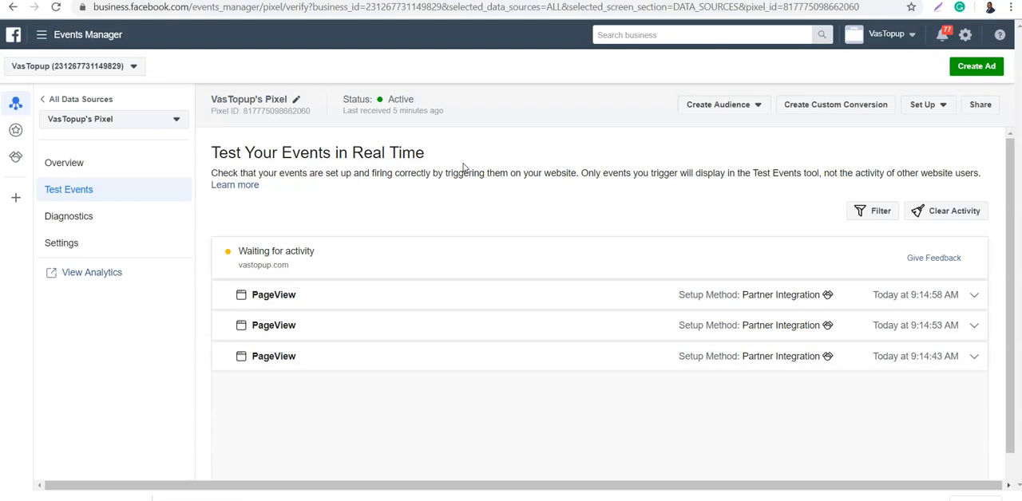
left_click(974, 298)
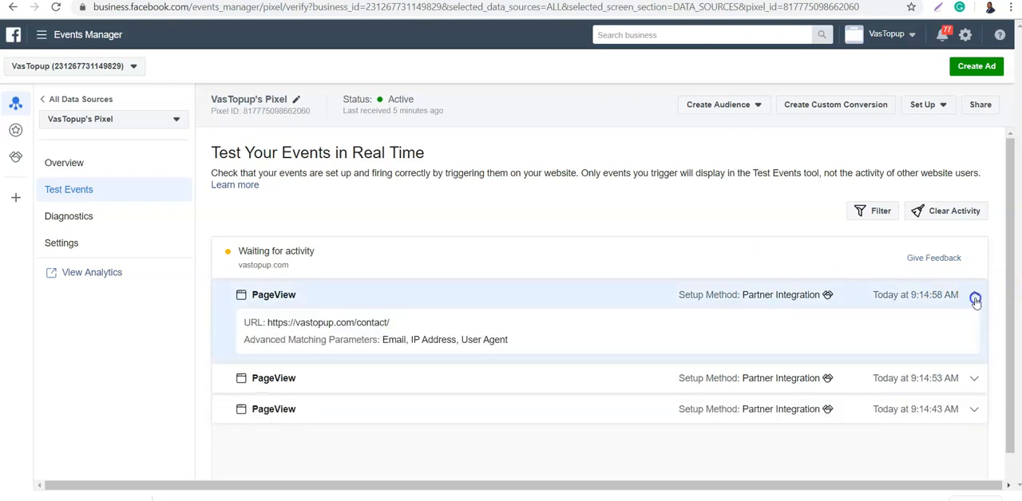
left_click(974, 298)
left_click(974, 327)
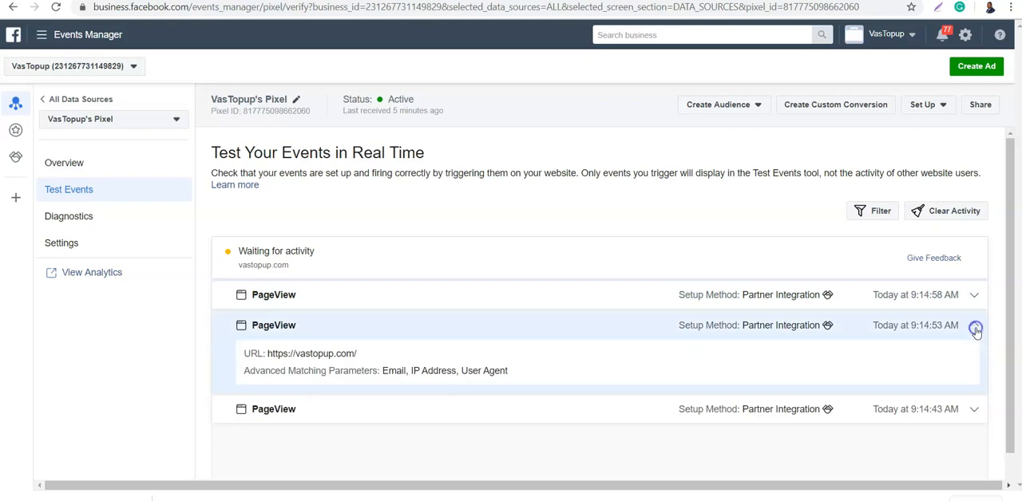
left_click(975, 327)
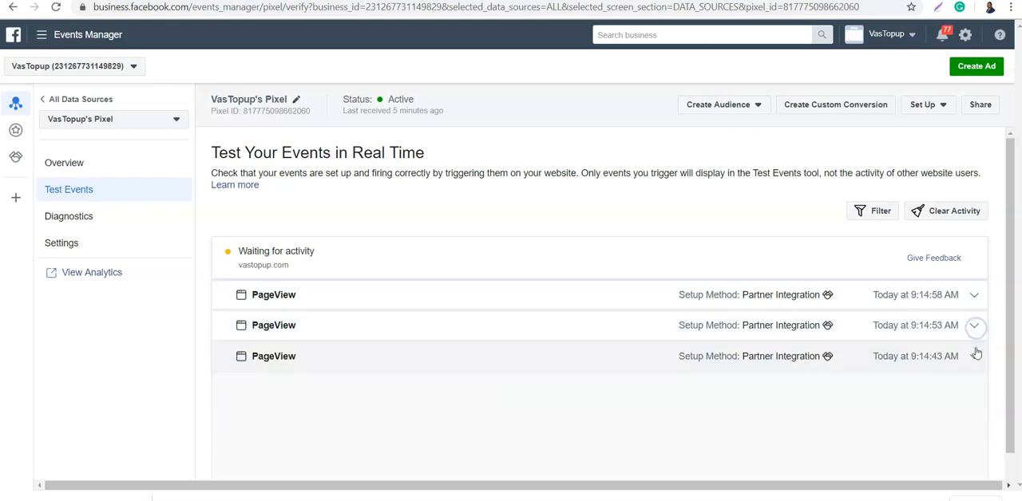
left_click(972, 358)
left_click(973, 358)
- Examine the VasTopup pixel's overview graph and event list, refreshing the page to check for new activity
left_click(70, 164)
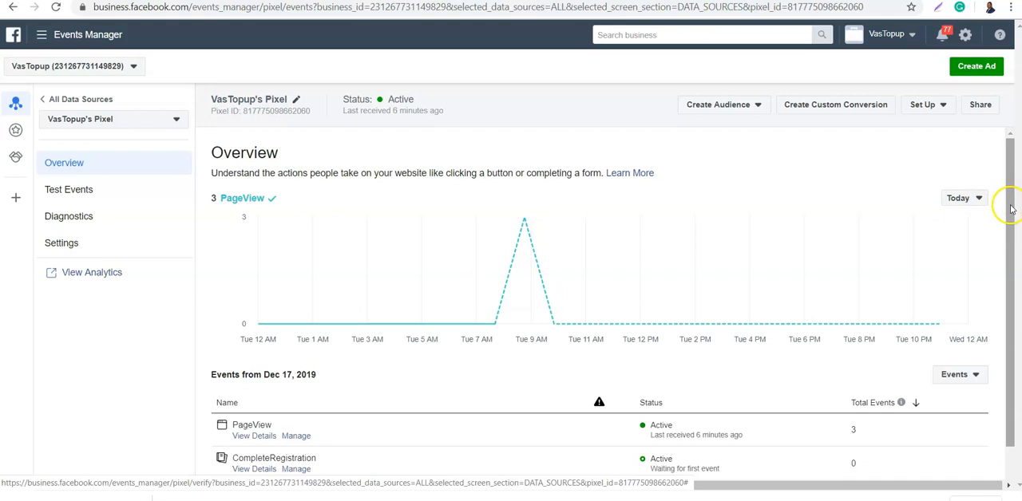
left_click_drag(1010, 208, 1011, 247)
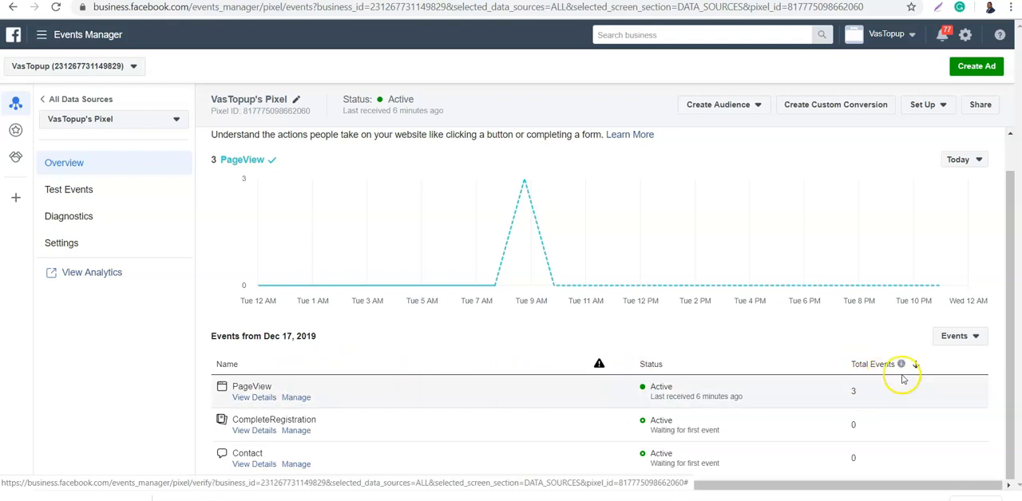
mouse_move(491, 289)
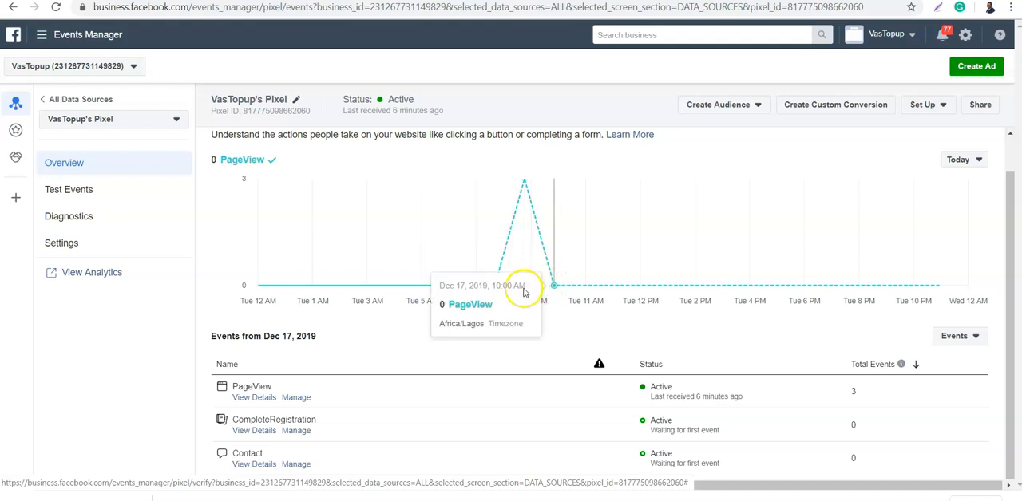
left_click(56, 7)
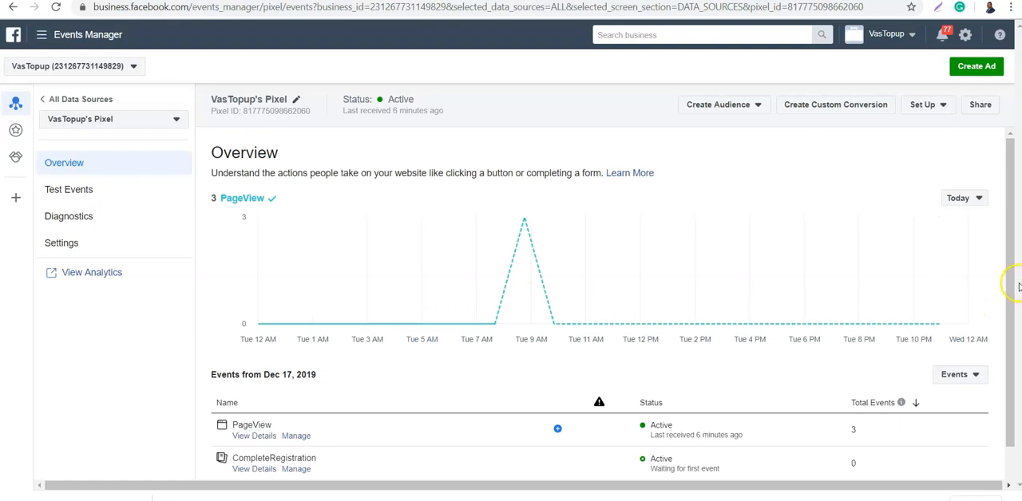
left_click_drag(1008, 279, 1010, 344)
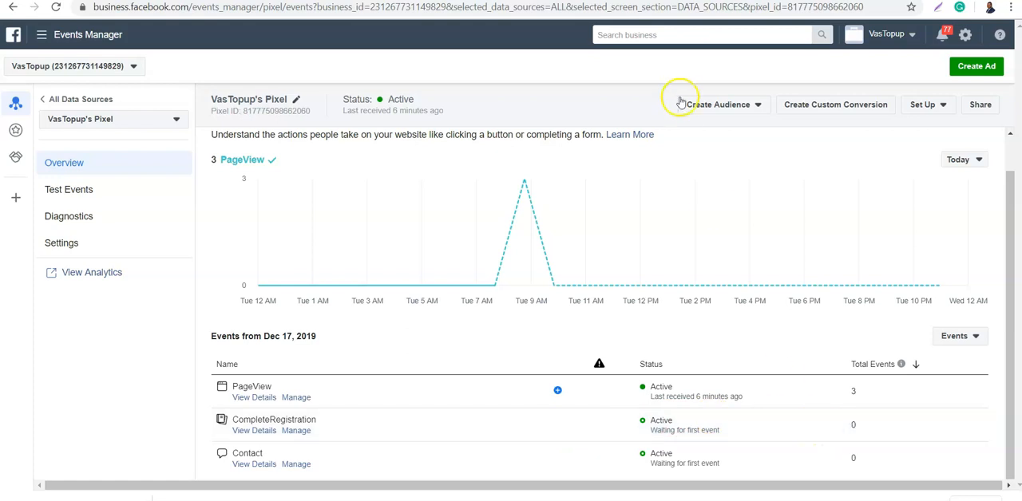
- Try to create a custom audience from VasTopup's Pixel and cancel at the ad account selection
left_click(748, 106)
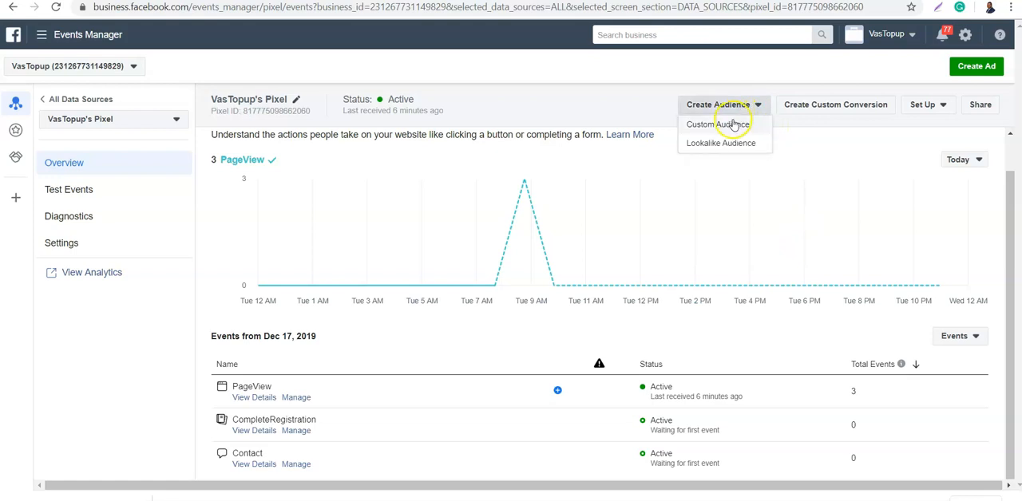
left_click(733, 124)
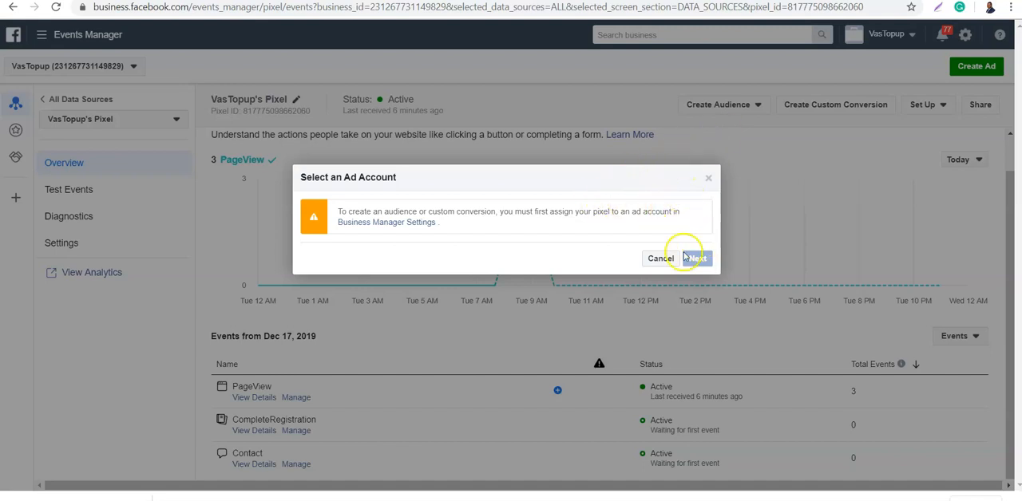
left_click(656, 263)
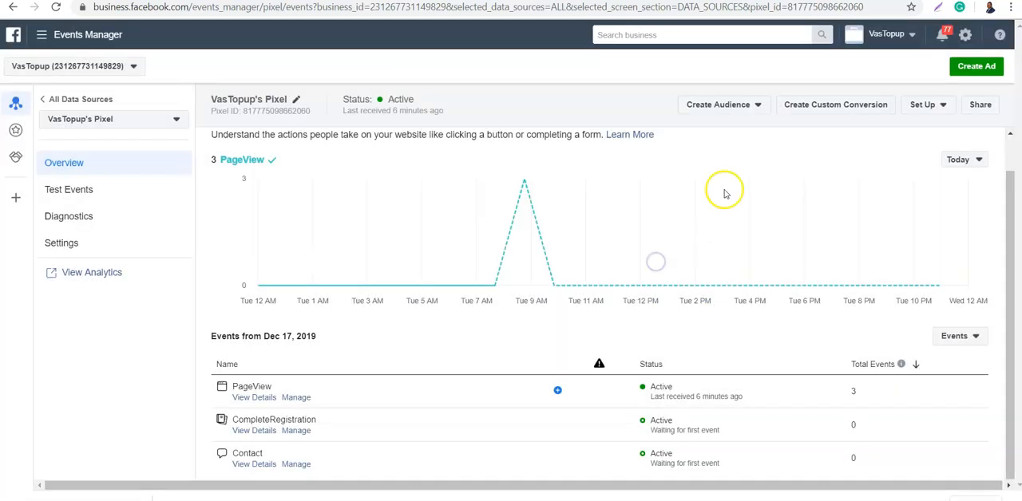
- Look over the rule and category options for a custom conversion on VasTopup's Pixel and dismiss the form
left_click(883, 108)
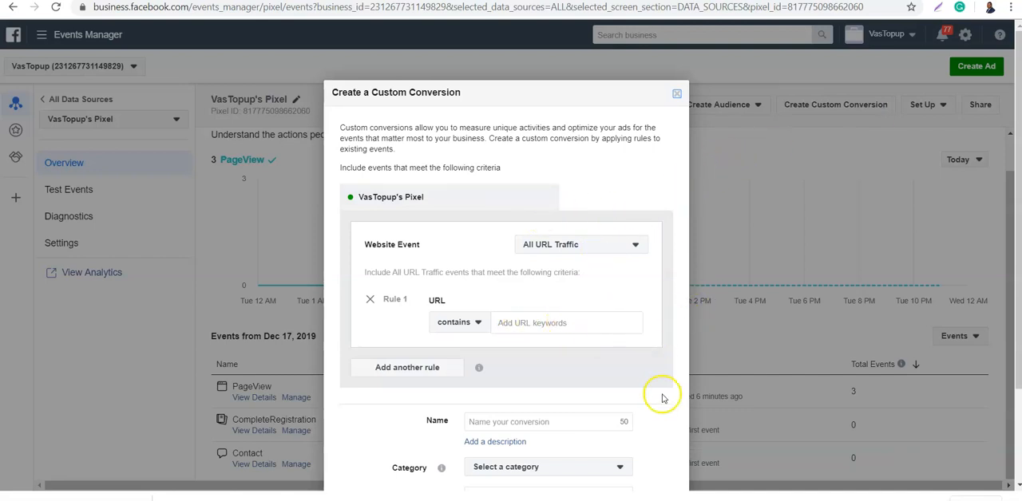
left_click(617, 466)
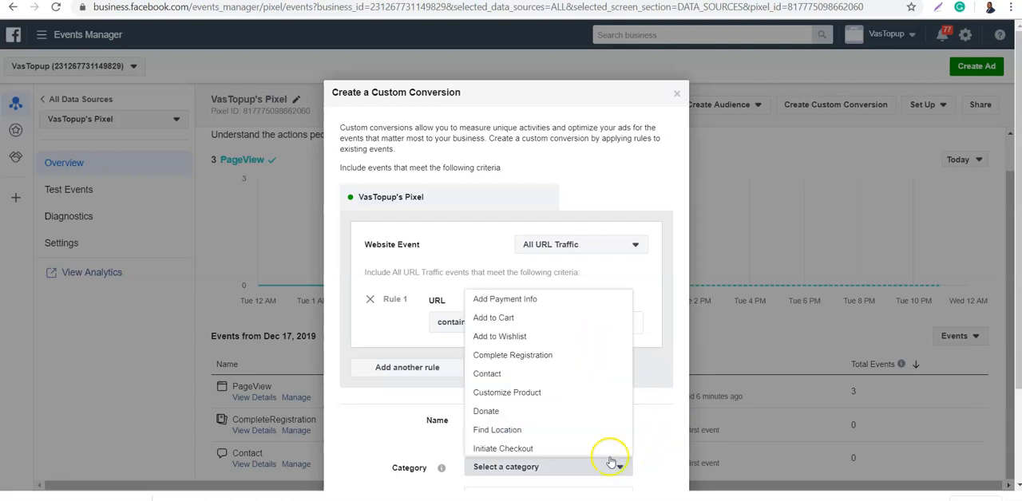
left_click(665, 415)
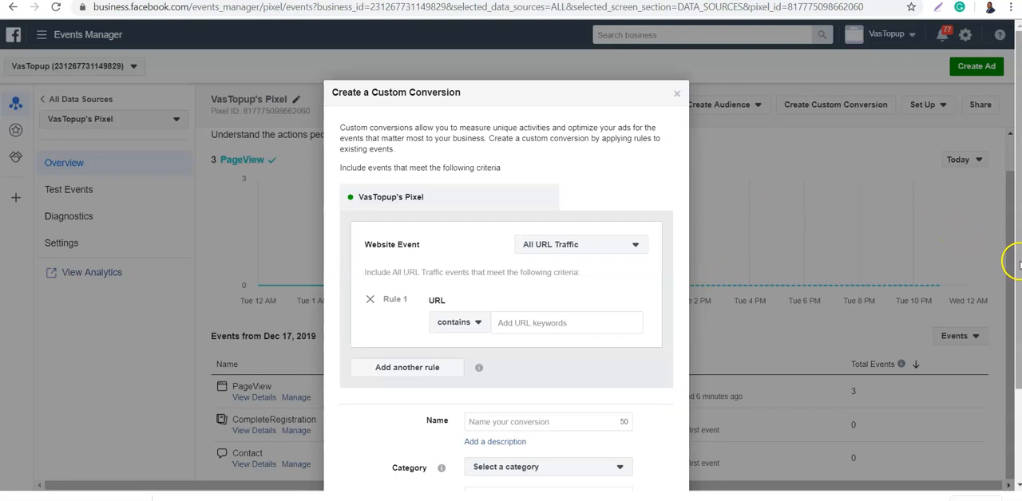
scroll(1013, 263, "down", 2)
left_click(611, 483)
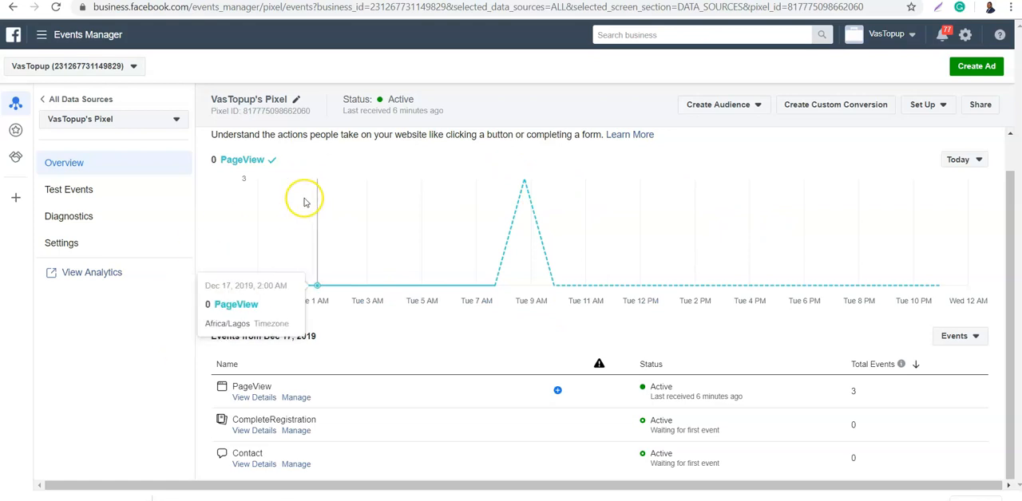
- Open the analytics for VasTopup's Pixel and look through the growth metrics and other overview reports
left_click(92, 275)
left_click(264, 178)
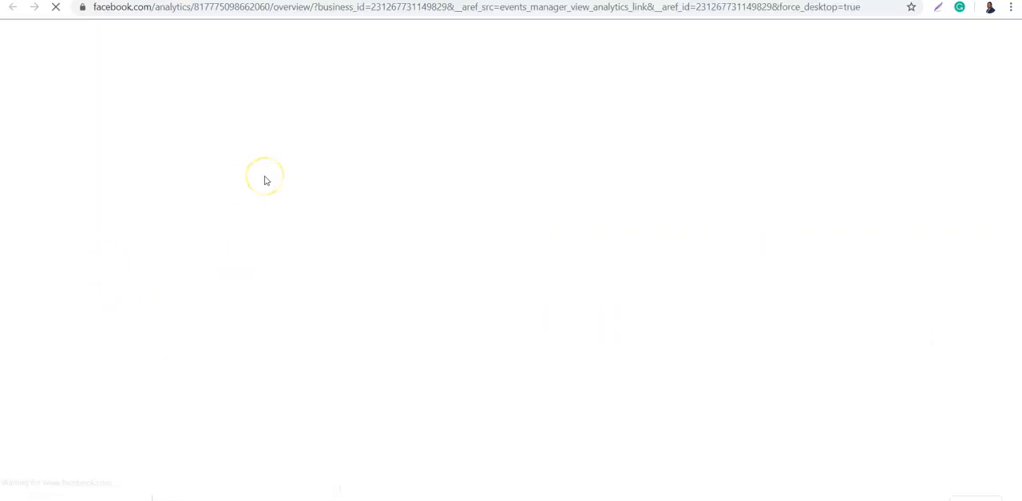
left_click(301, 101)
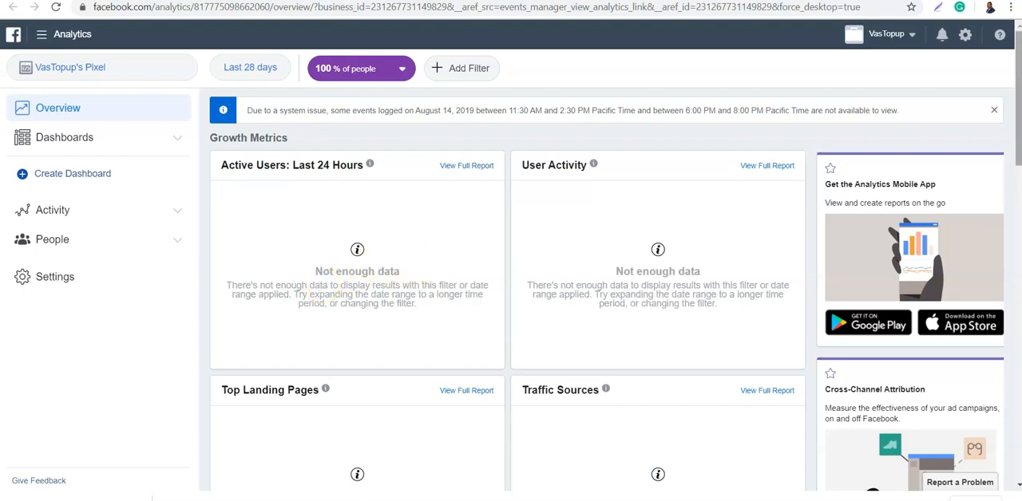
left_click_drag(1018, 114, 1017, 391)
scroll(985, 164, "up", 10)
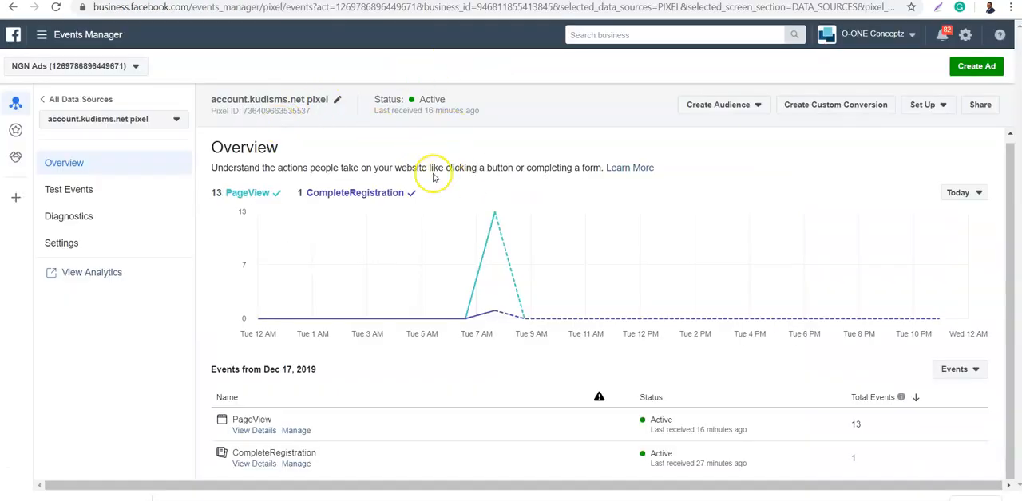
- Refresh the account.kudisms.net pixel overview, then log out of the KudiSMS site and go through its account registration form to Register
left_click(1010, 188)
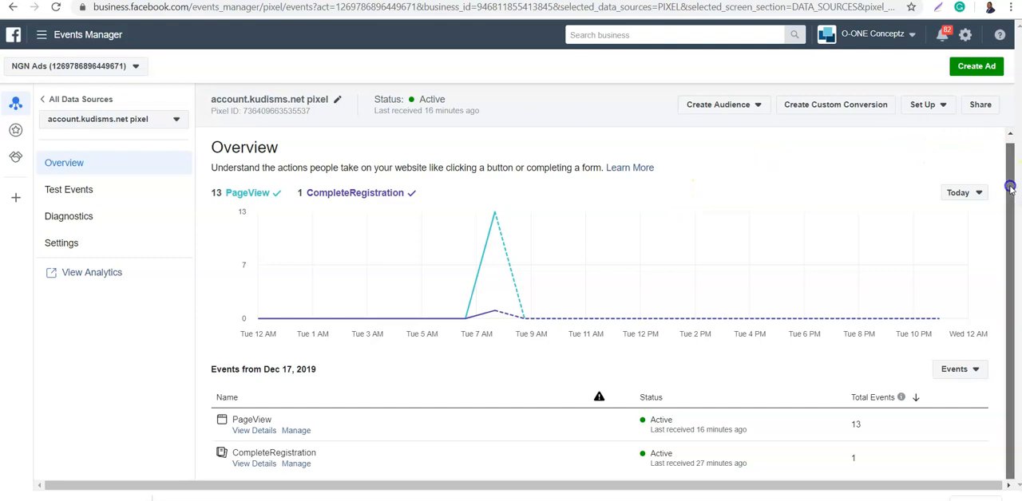
left_click(57, 7)
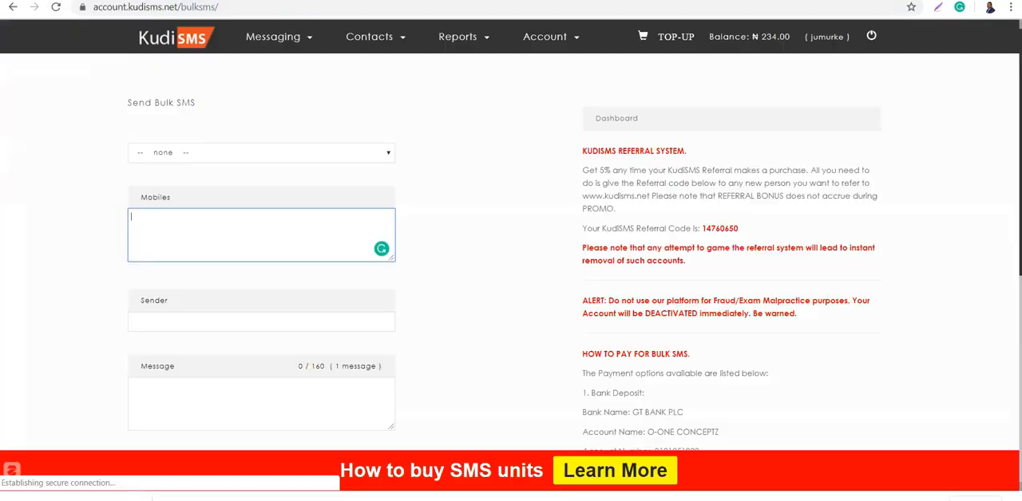
left_click(869, 35)
left_click(561, 85)
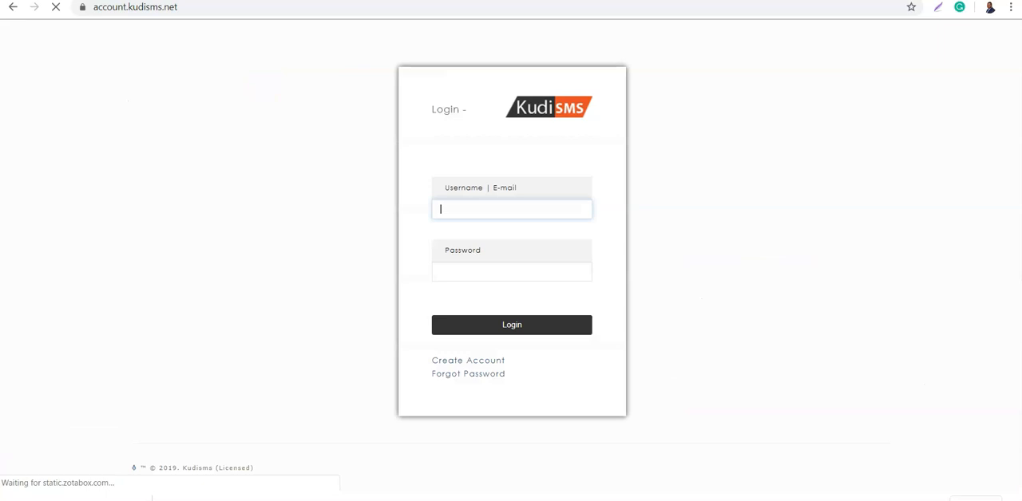
left_click(463, 363)
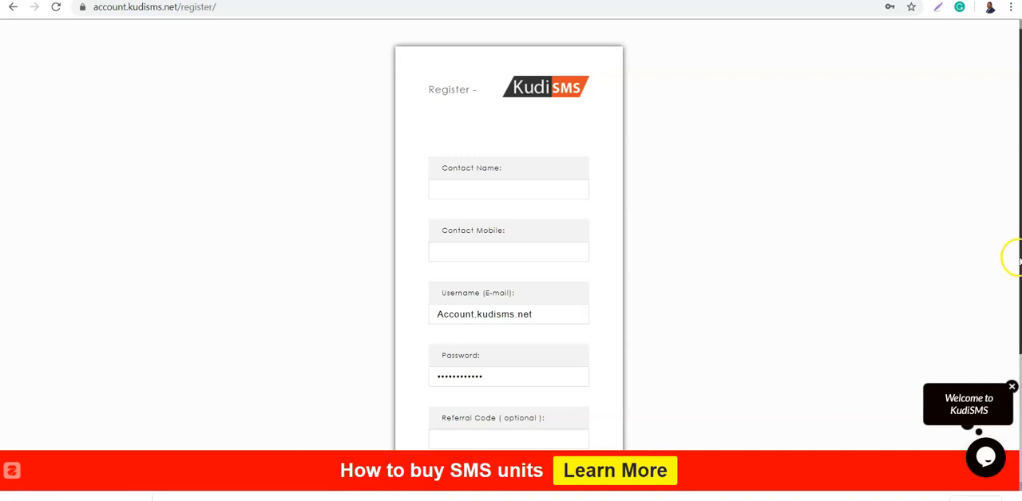
scroll(1013, 257, "down", 2)
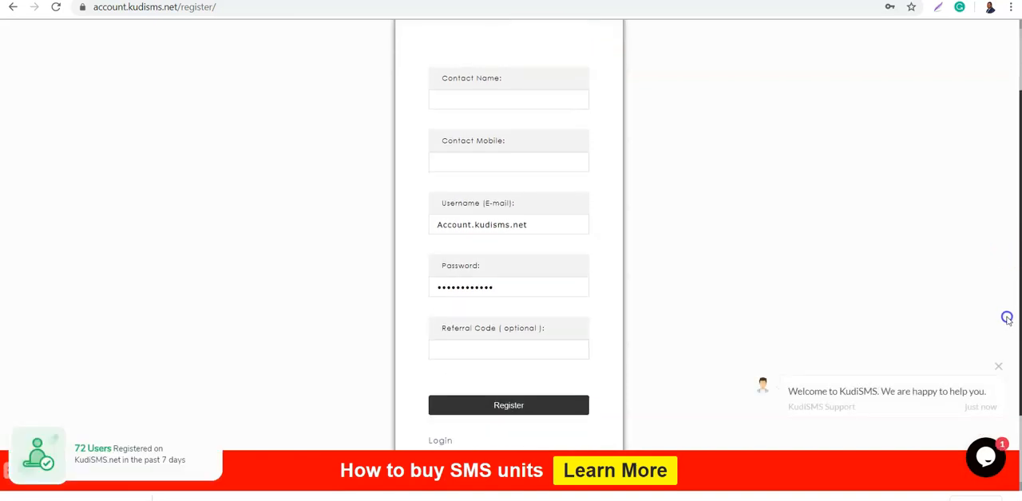
left_click(511, 403)
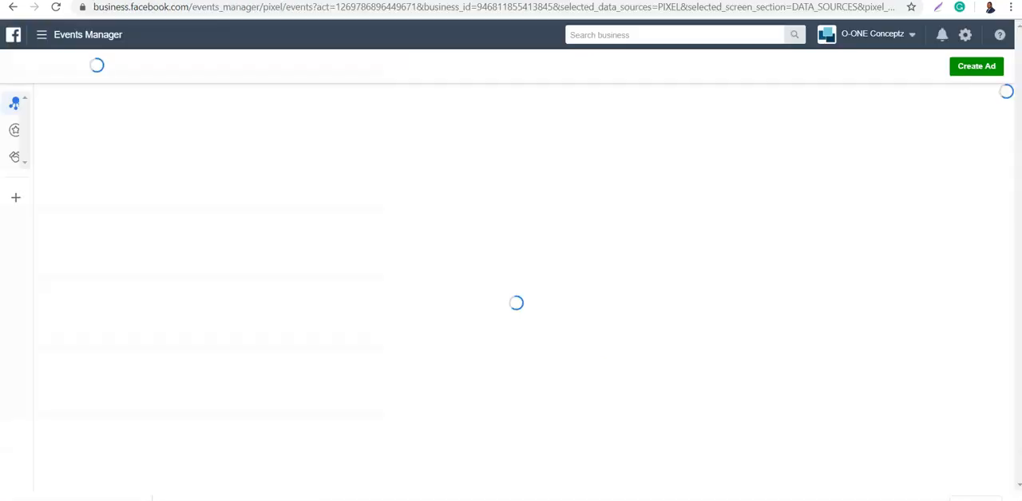
- Review the refreshed event activity of the account.kudisms.net pixel and check its diagnostics for issues
left_click_drag(1008, 251, 1002, 385)
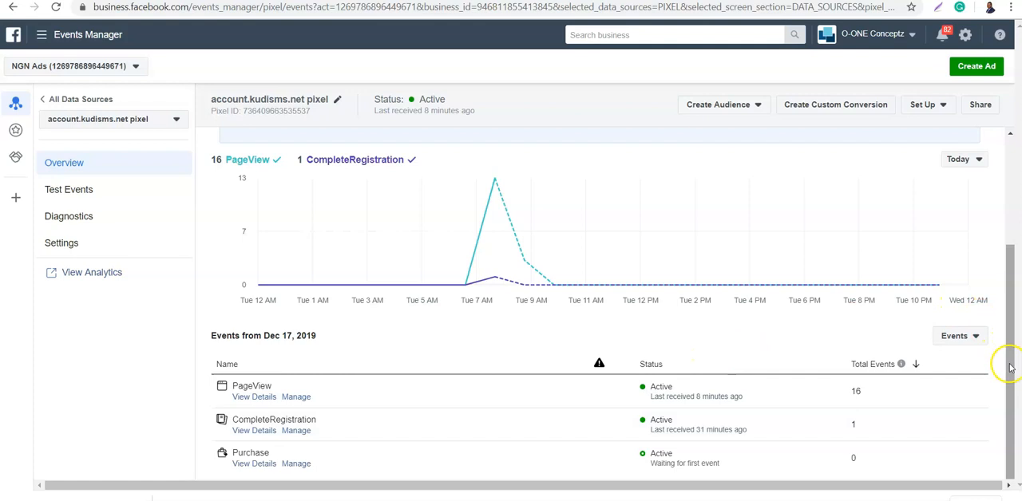
left_click_drag(1010, 367, 1009, 229)
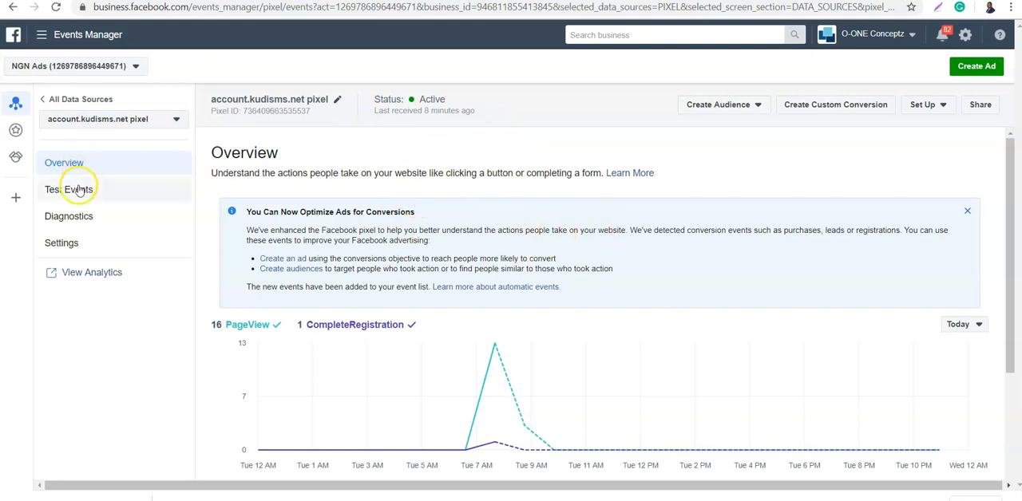
left_click(68, 217)
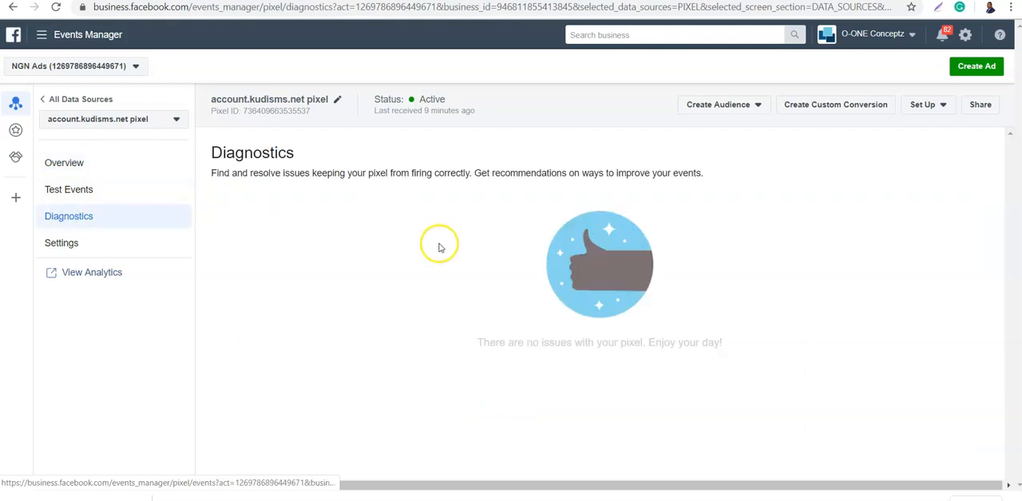